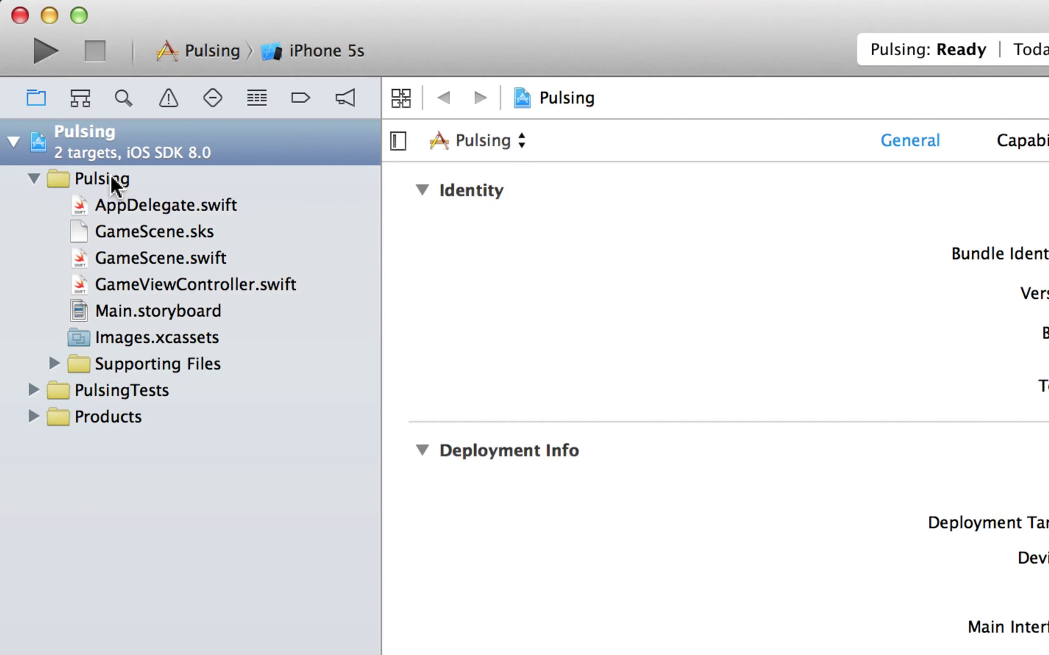
- Create a new Swift file named Ball.swift in the Pulsing group
right_click(115, 184)
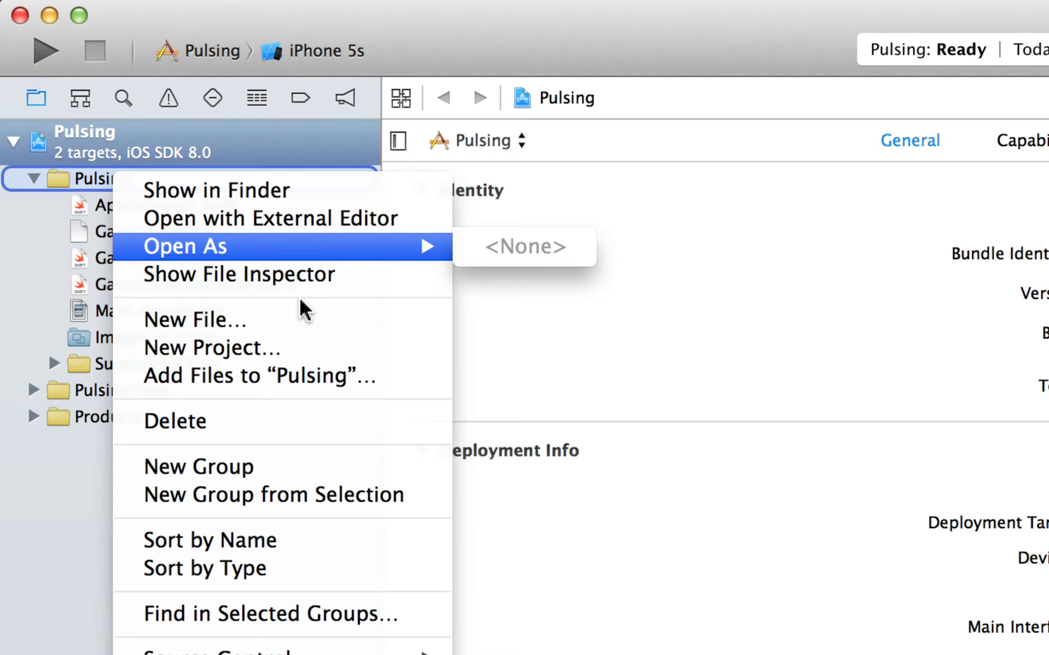
left_click(296, 321)
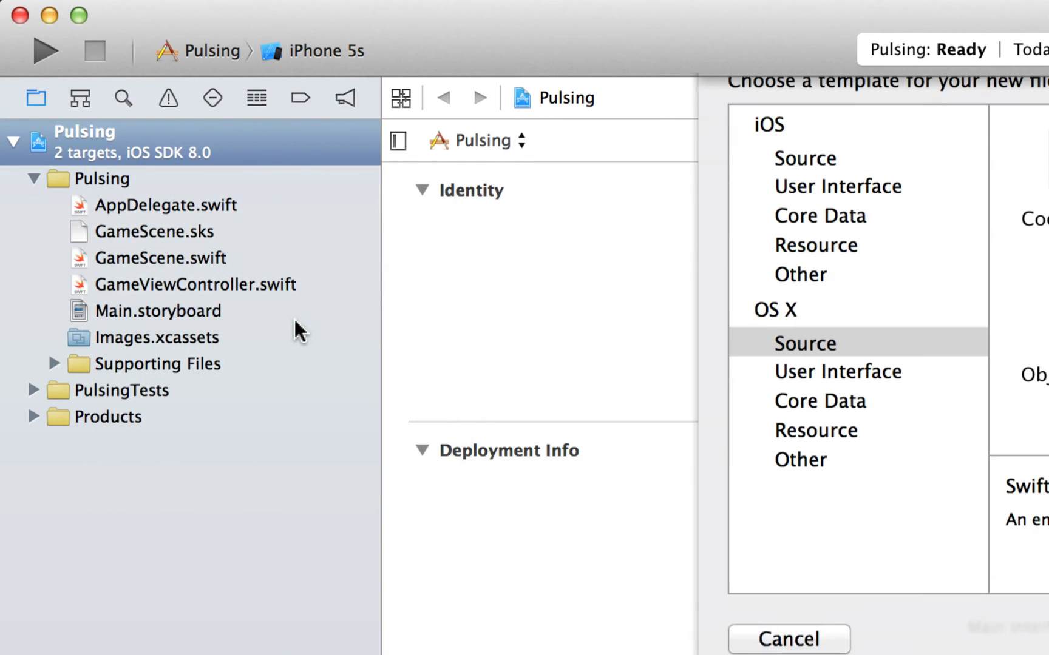
type("Ball.swift")
key("Return")
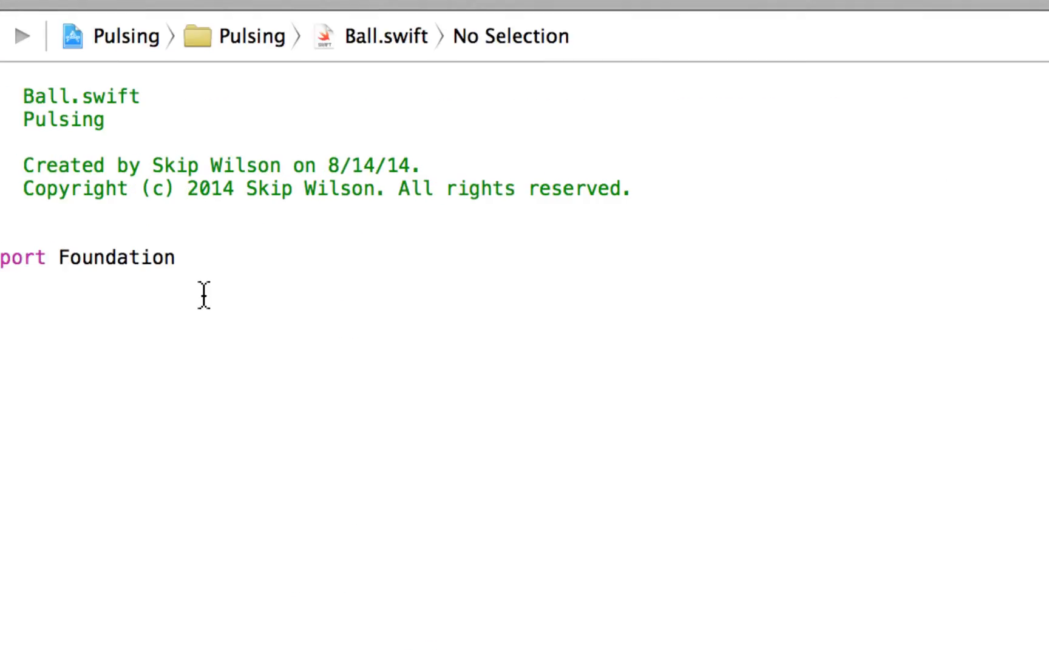
- Import SpriteKit and define class Ball with var size:CGSize and var node:SKShapeNode!
double_click(230, 265)
type("SpriteKit")
key("Return")
key("Return")
type("lass Ball")
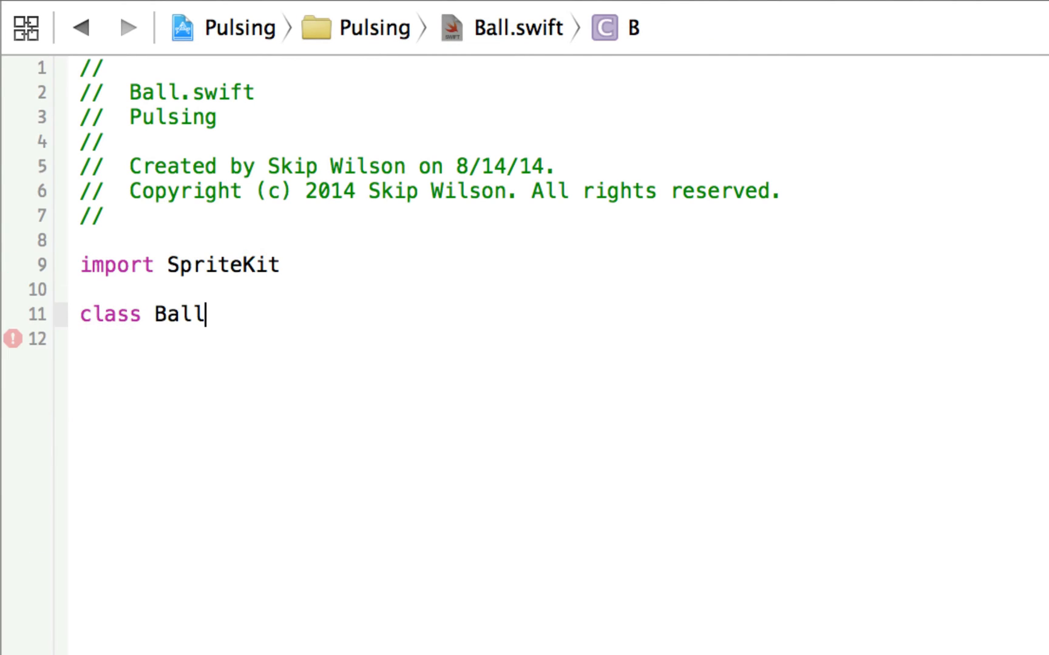
type(" {")
key("Return")
type("var")
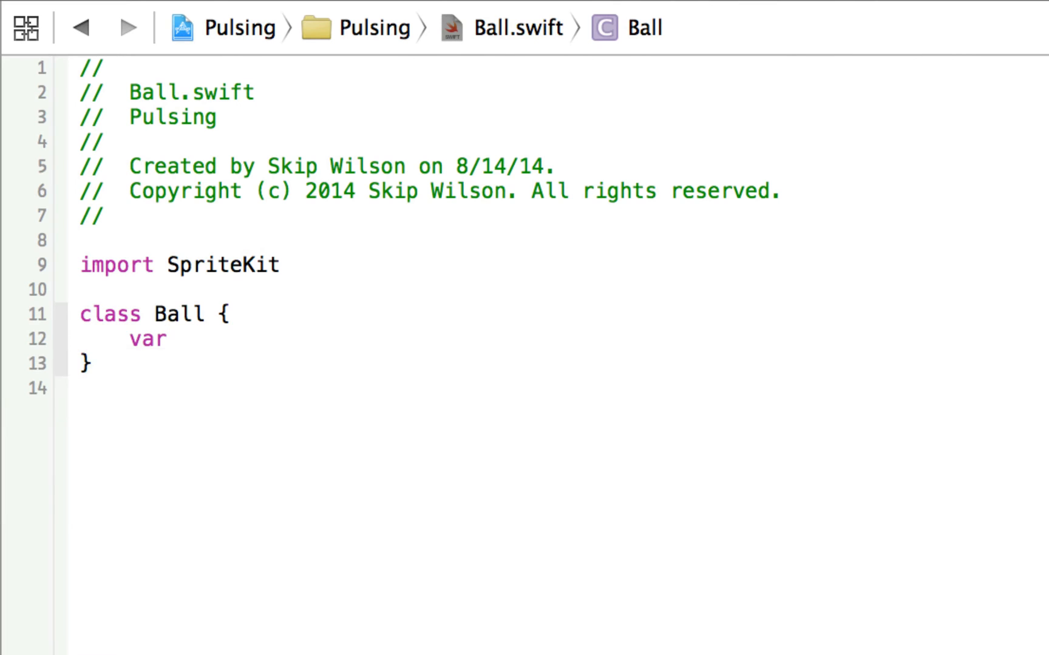
type(" size:")
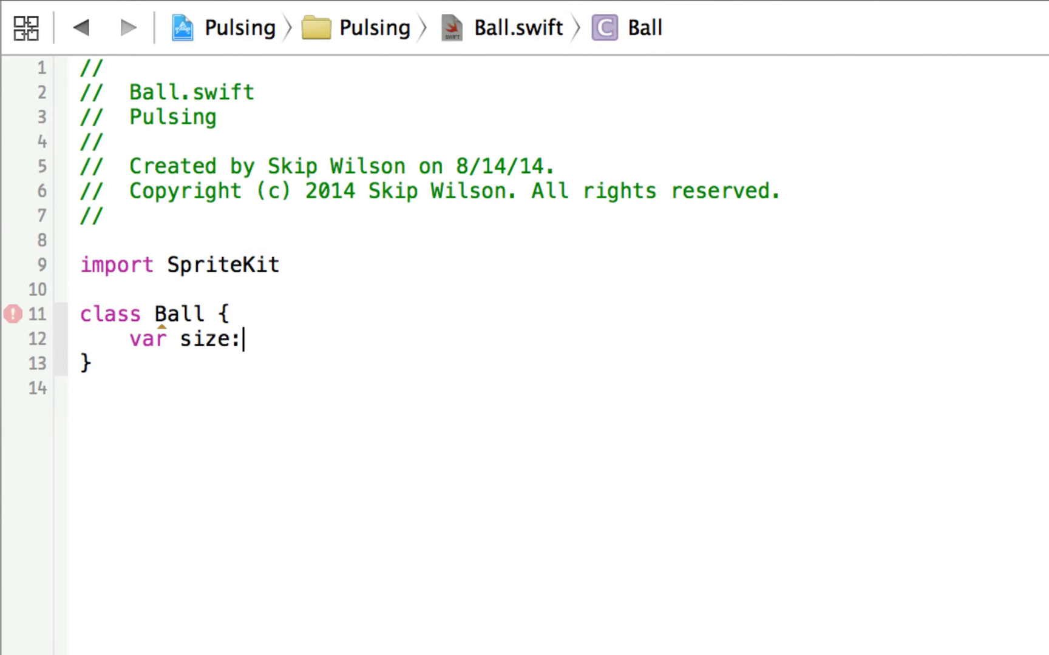
type("CGSize")
key("Return")
type("var node:SKSpri")
key("BackSpace")
key("BackSpace")
key("BackSpace")
type("h")
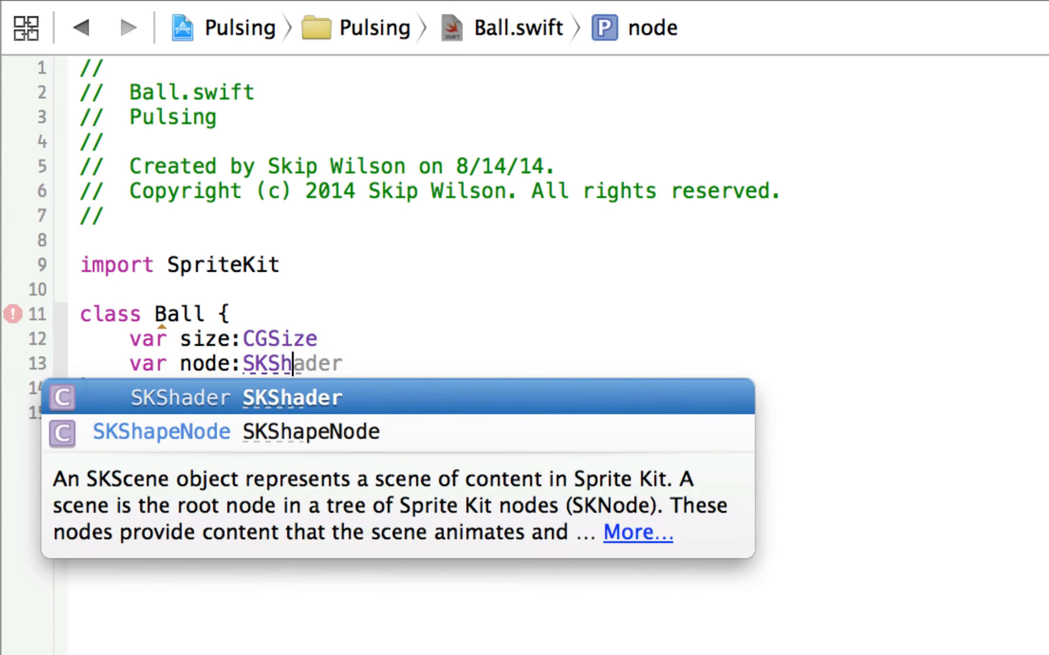
type("ap")
key("Tab")
type("!      init() {")
- Add init(size:CGSize, color:SKColor) that assigns self.size = size
key("Return")
key("Up")
key("Left")
key("Left")
key("Left")
type("size")
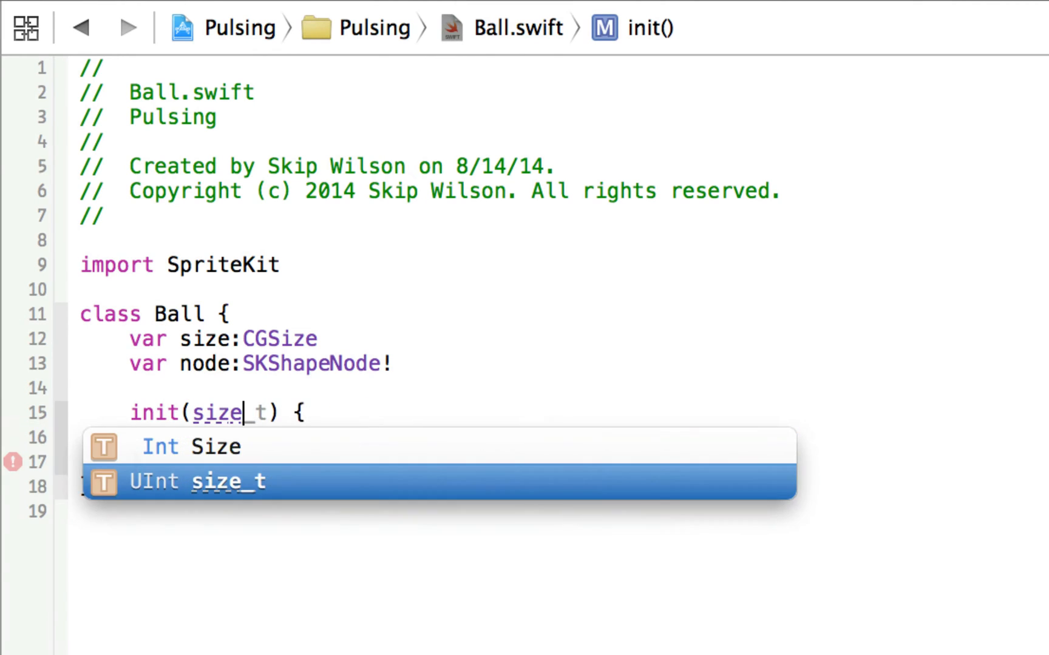
type(":CGSizem")
key("BackSpace")
type(",")
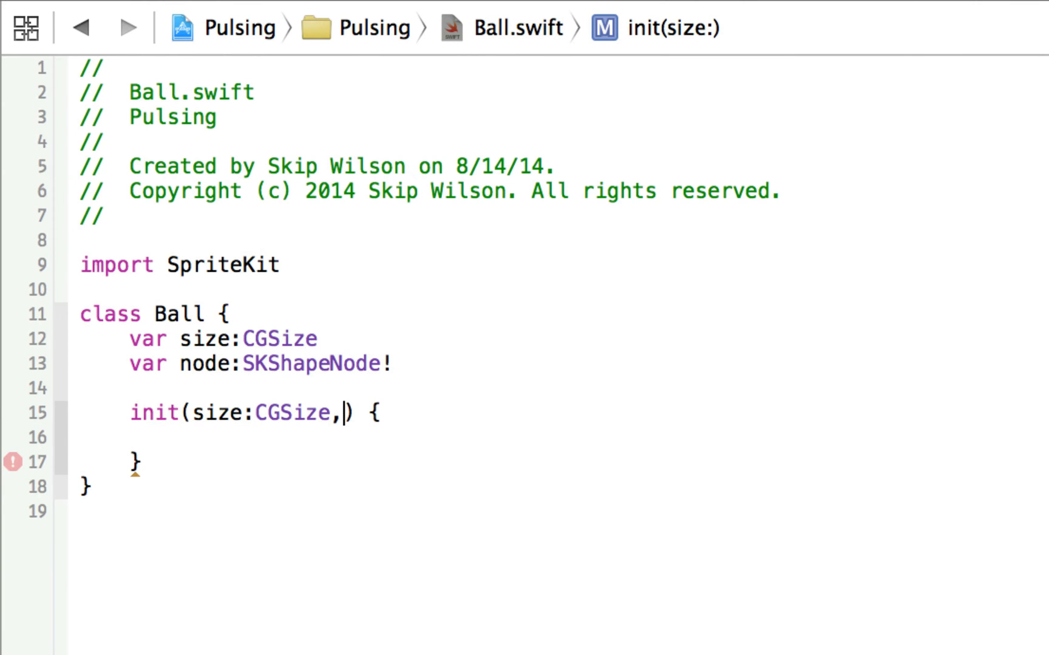
type("color:SKCo")
key("Tab")
key("Right")
key("Right")
key("Right")
key("Return")
type("self")
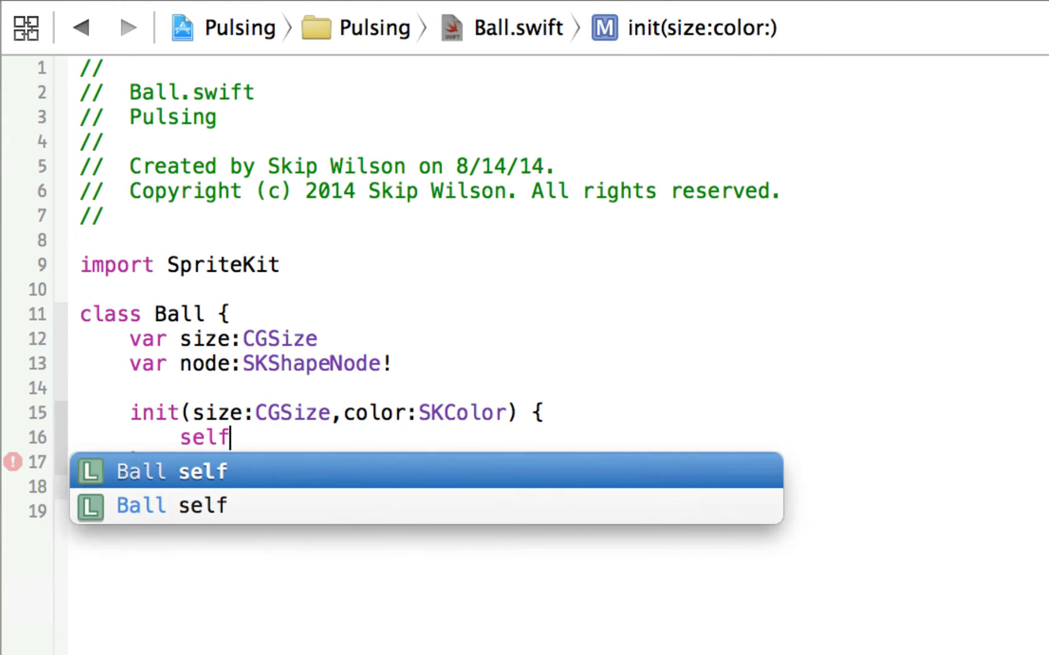
type(".size = ")
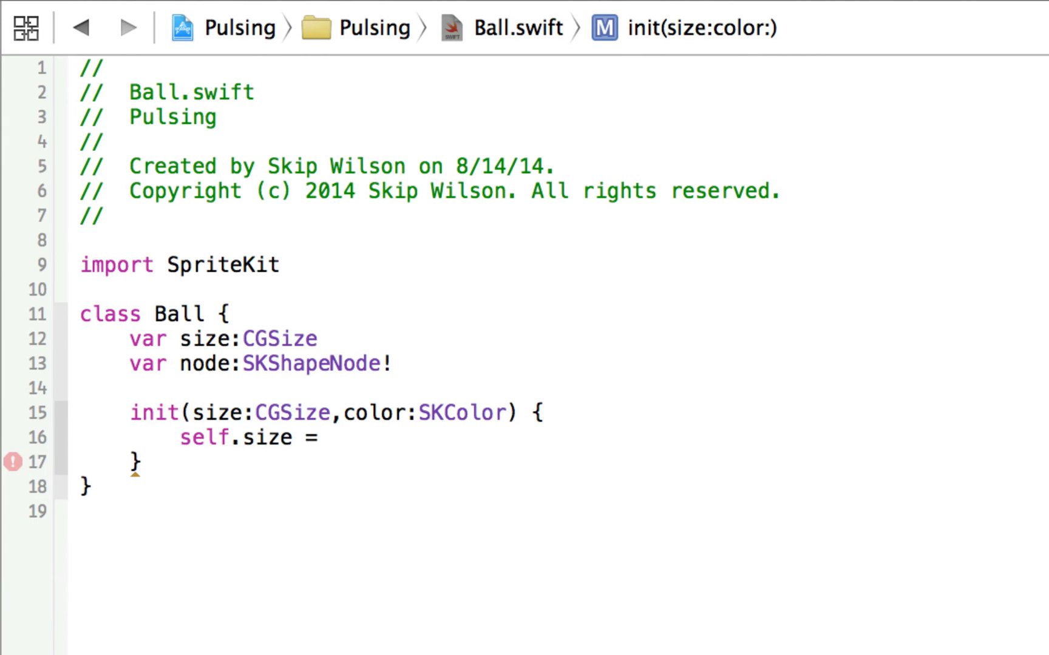
type("size")
key("Escape")
- Define let circle = CGRectMake(0-size.width/2, 0-size.height/2, size.width, size.height) in init
key("Return")
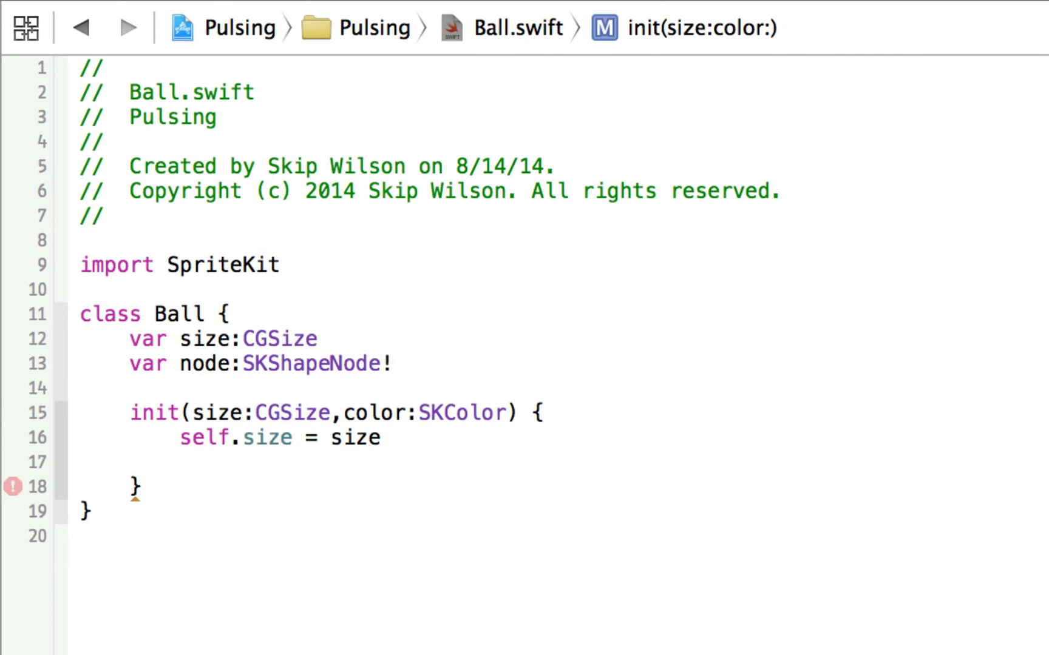
type("let cirl")
type("cle =")
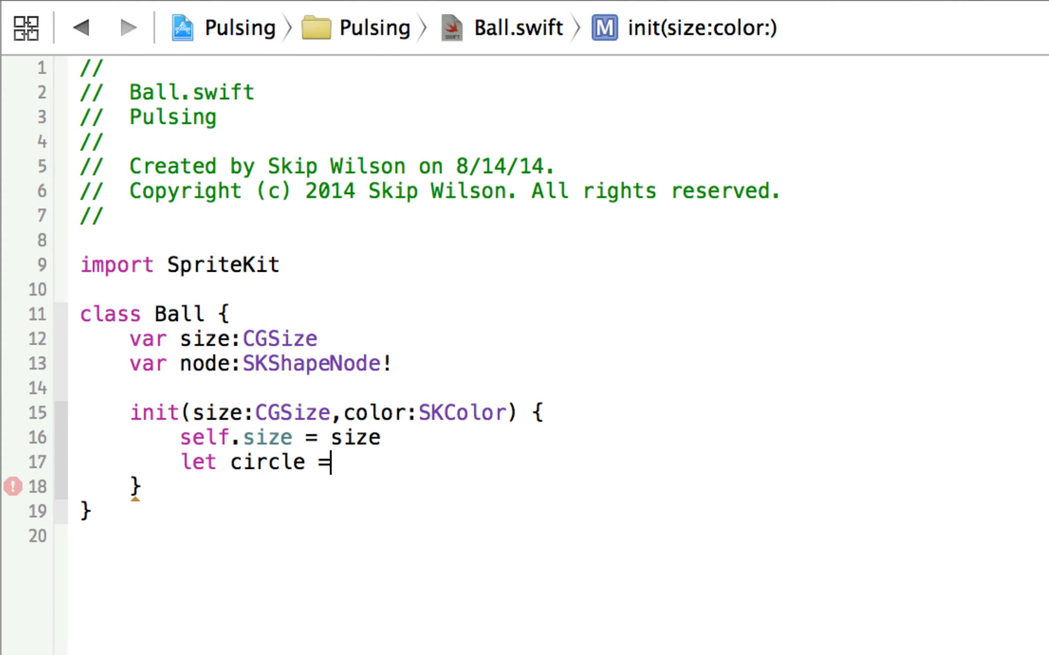
type(" CG")
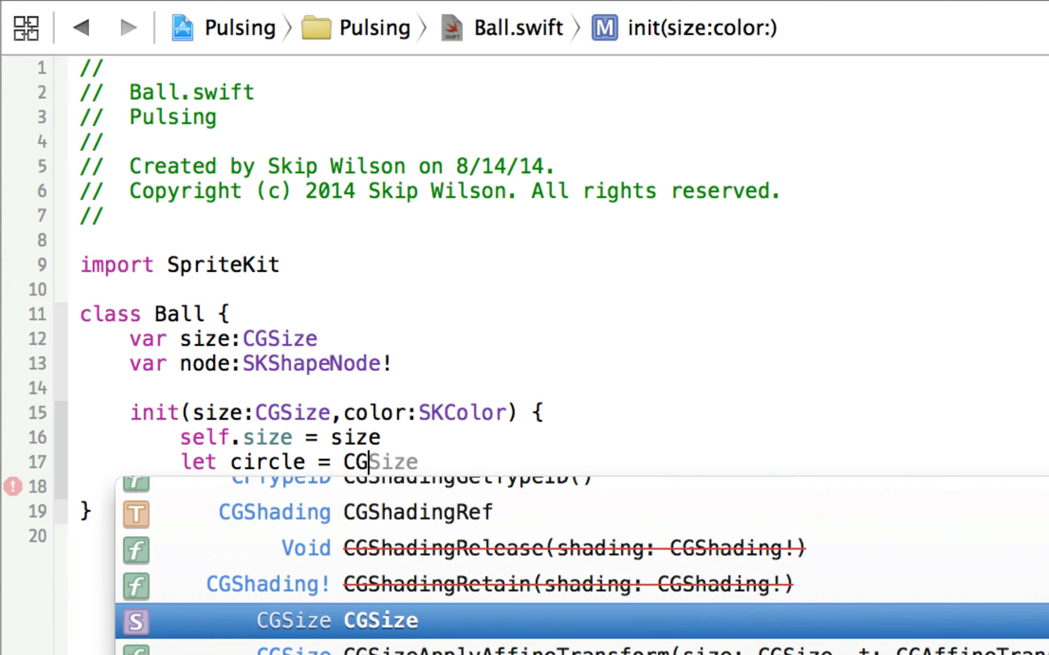
type("Rect")
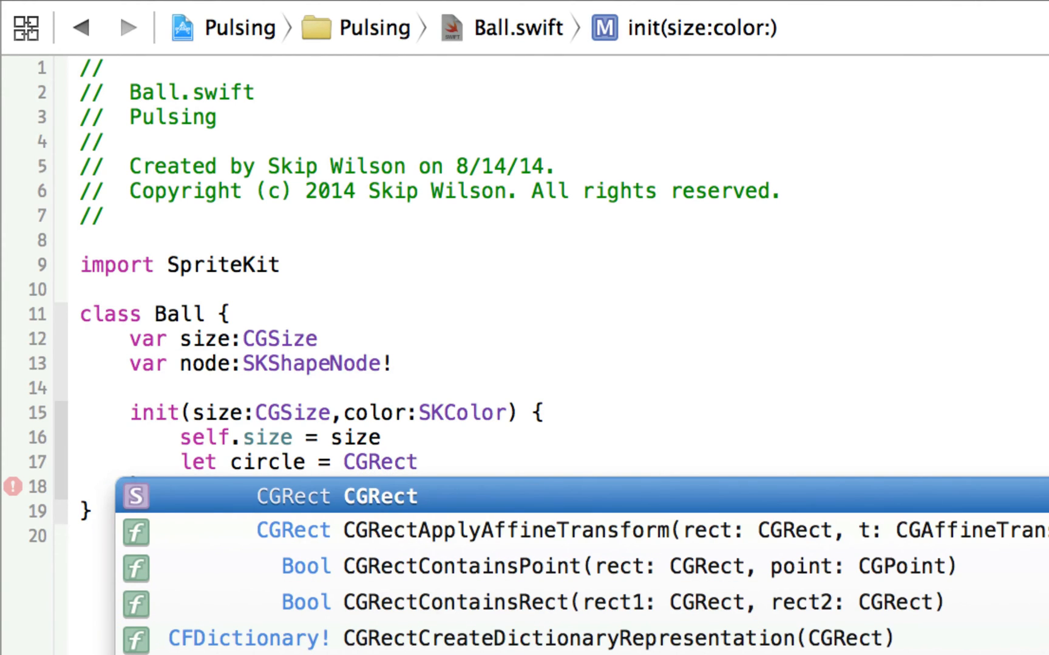
type("Ma")
key("Return")
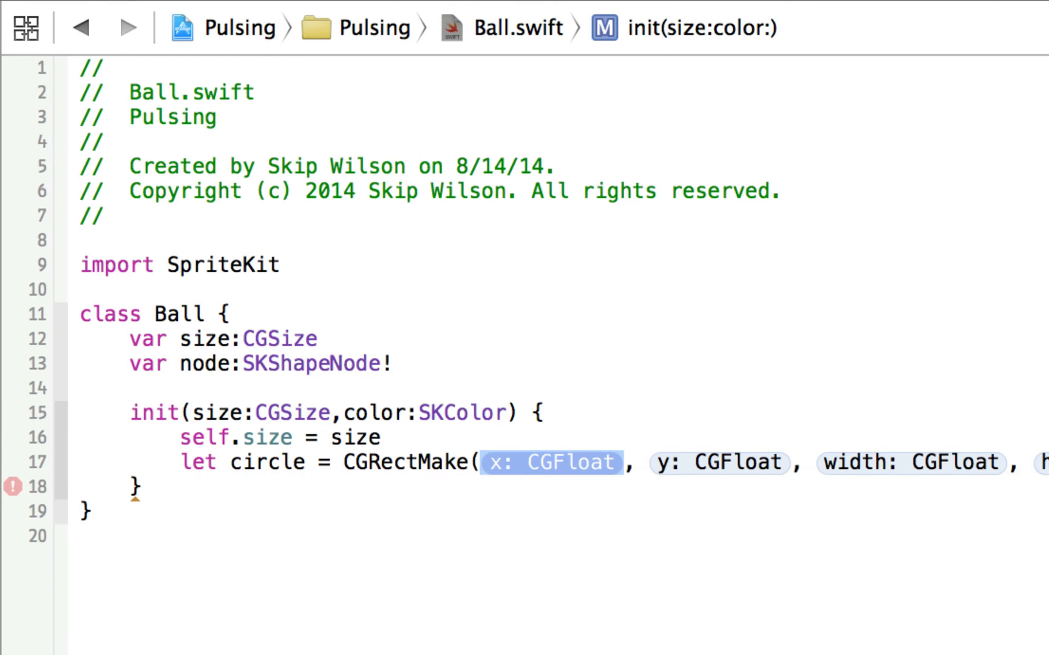
type("0-size.width/2")
key("Tab")
type("0.size.,")
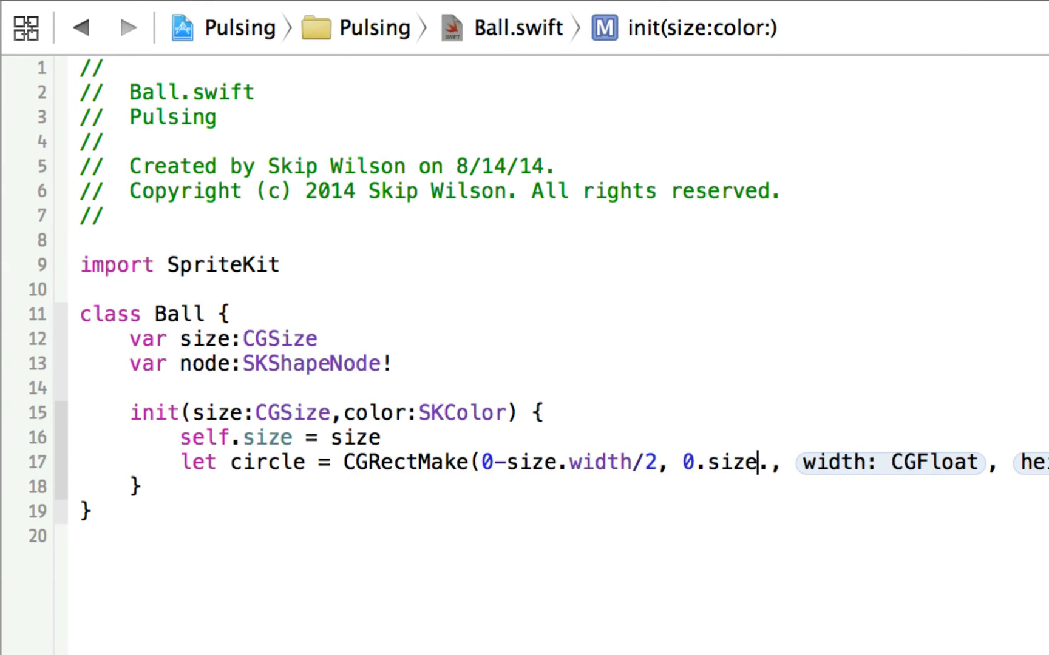
key("BackSpace")
type("- size")
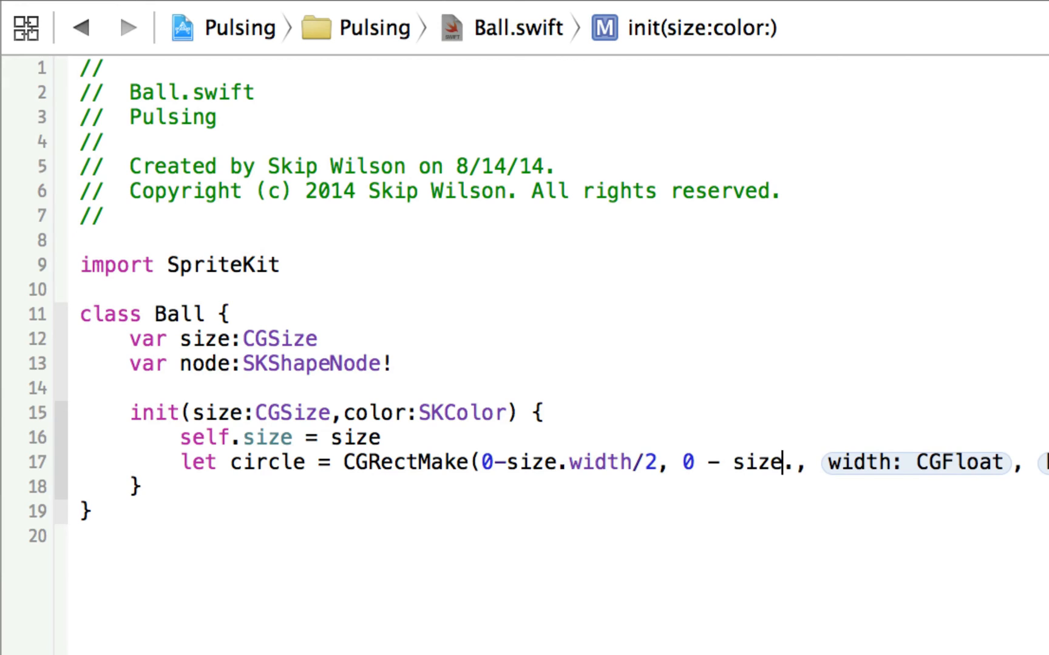
type(".w")
key("BackSpace")
type("h.")
key("Tab")
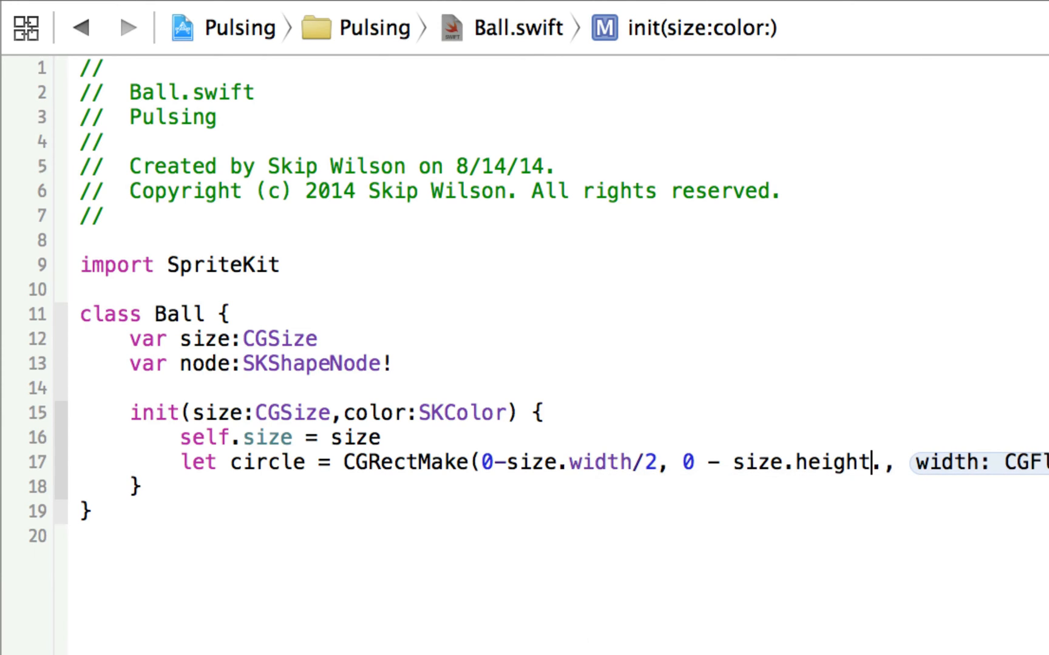
type("/2")
key("BackSpace")
key("Tab")
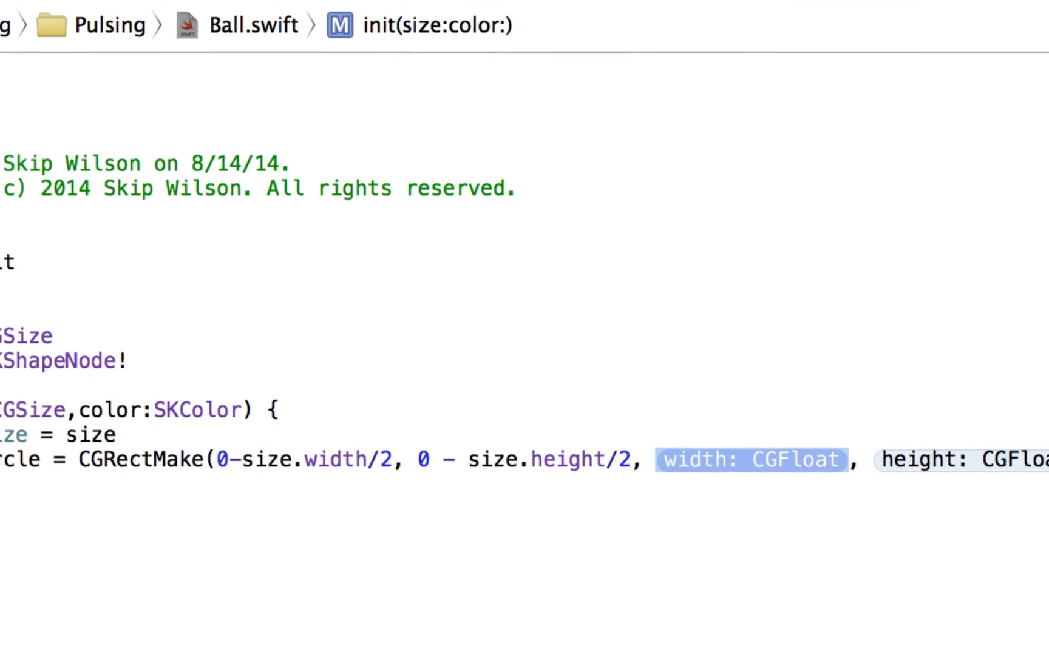
type("size.w")
key("Tab")
key("Tab")
type("si")
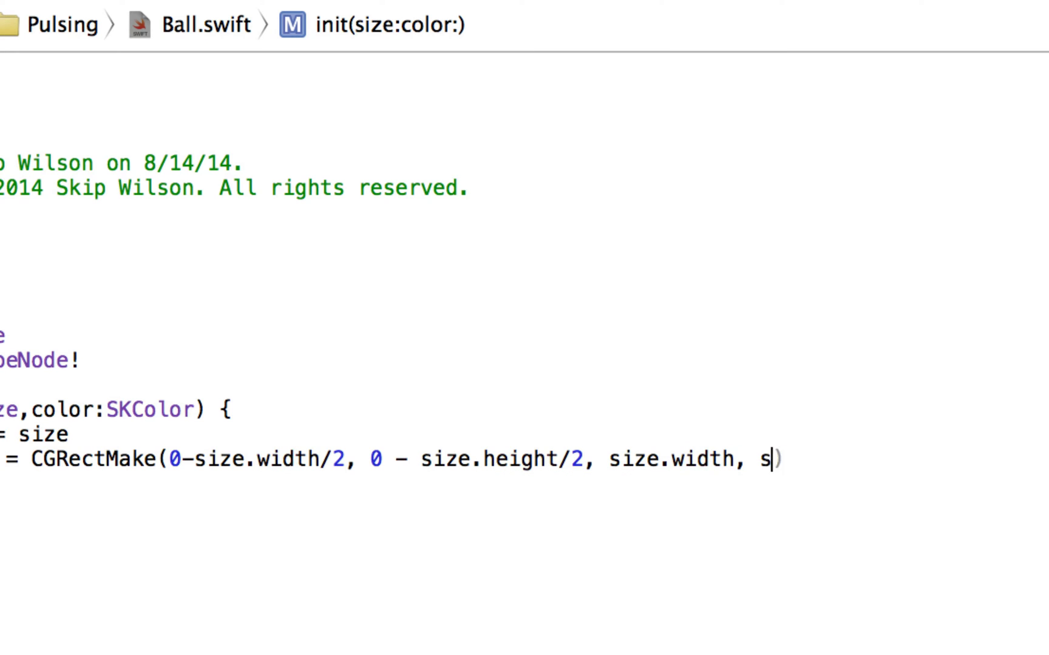
type("ze.he")
- Create self.node as an SKShapeNode with an ovalInRect path built from circle as CGPath
key("Tab")
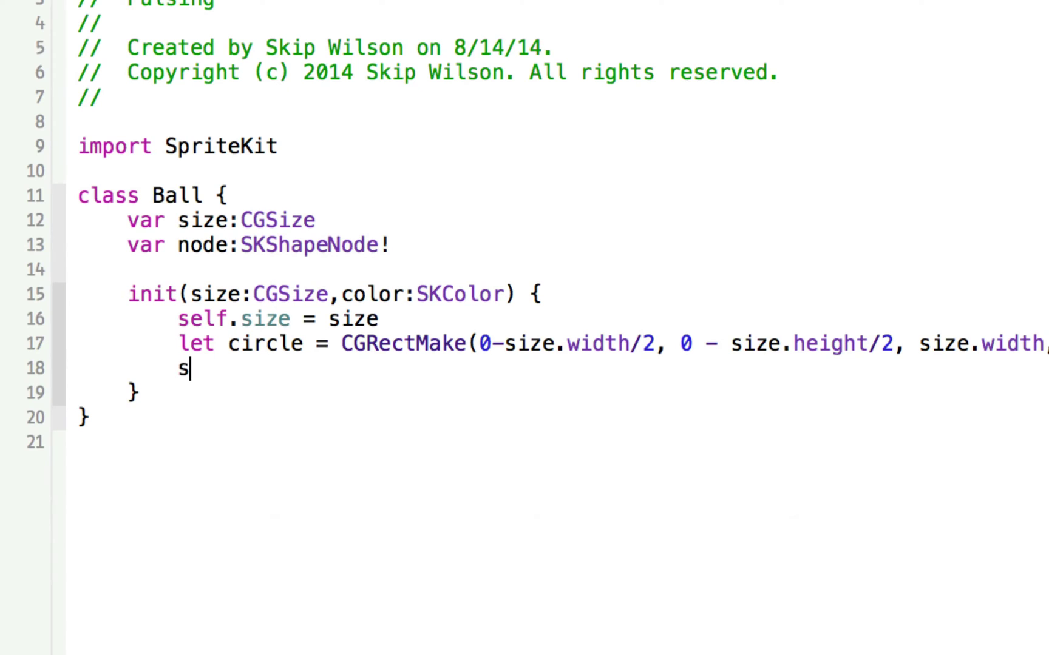
type("self.no")
key("Tab")
type("= SKSh")
key("Tab")
type("()")
key("Return")
type("self.node.p")
key("Tab")
type("= UIBe")
key("Tab")
type("(")
key("Down")
key("Down")
key("Down")
key("Down")
key("Return")
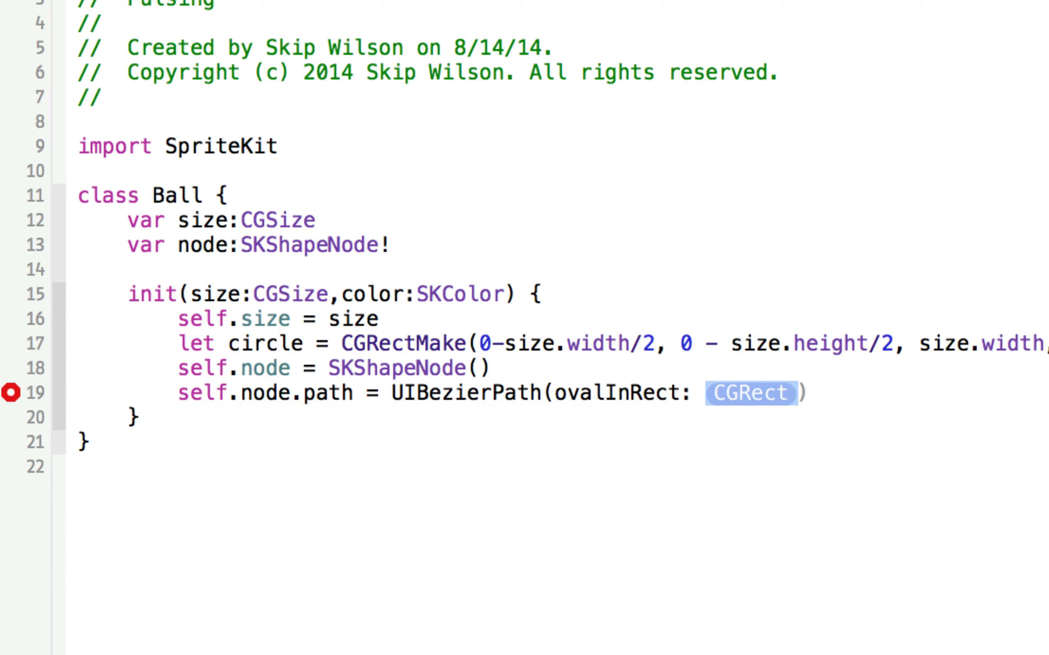
type("cir")
key("Tab")
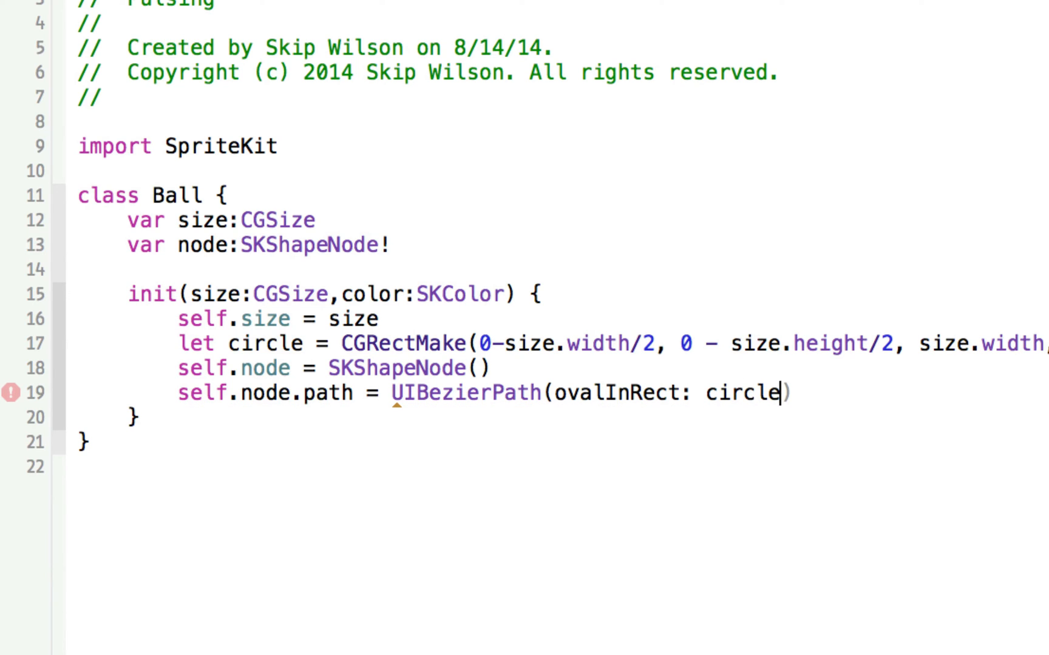
key("Right")
type(".")
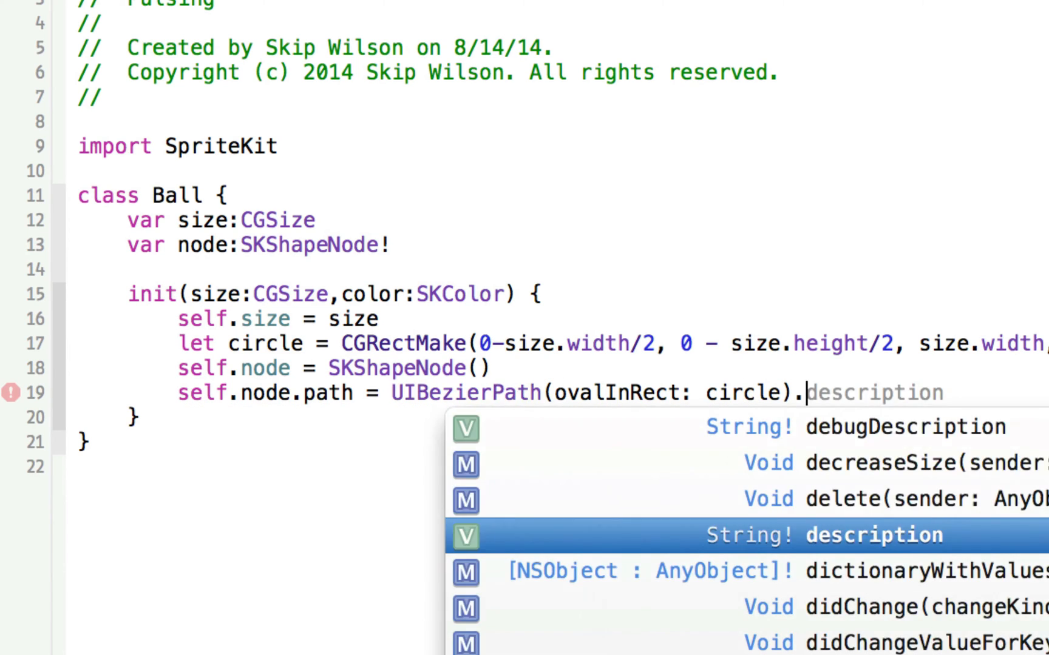
type("C")
key("Tab")
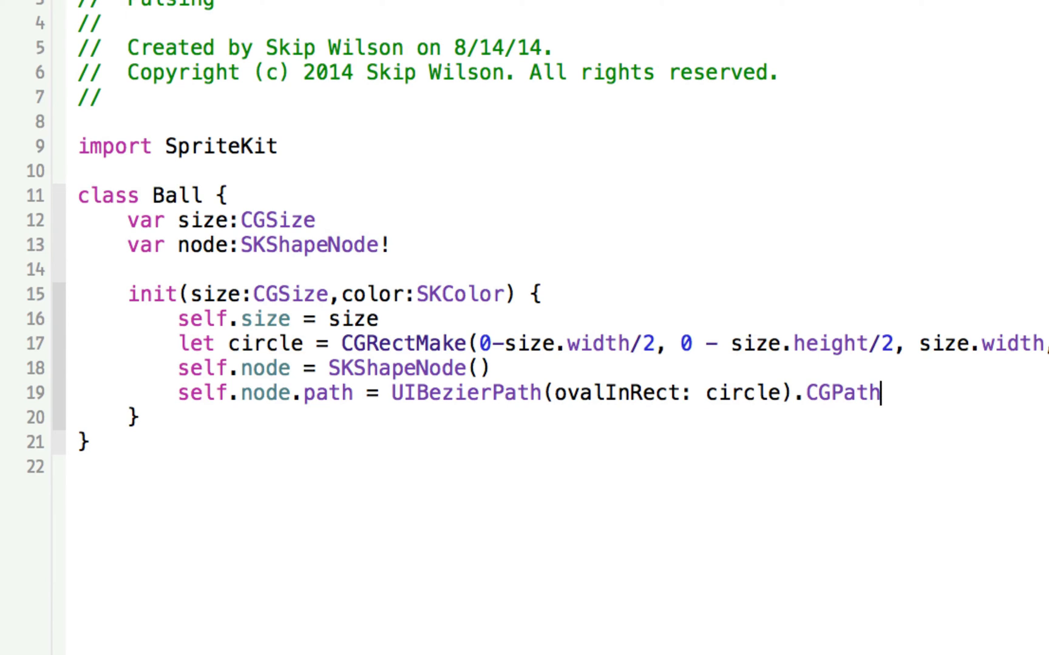
- Set the node's fillColor to color and its strokeColor to nil
key("Return")
type("se")
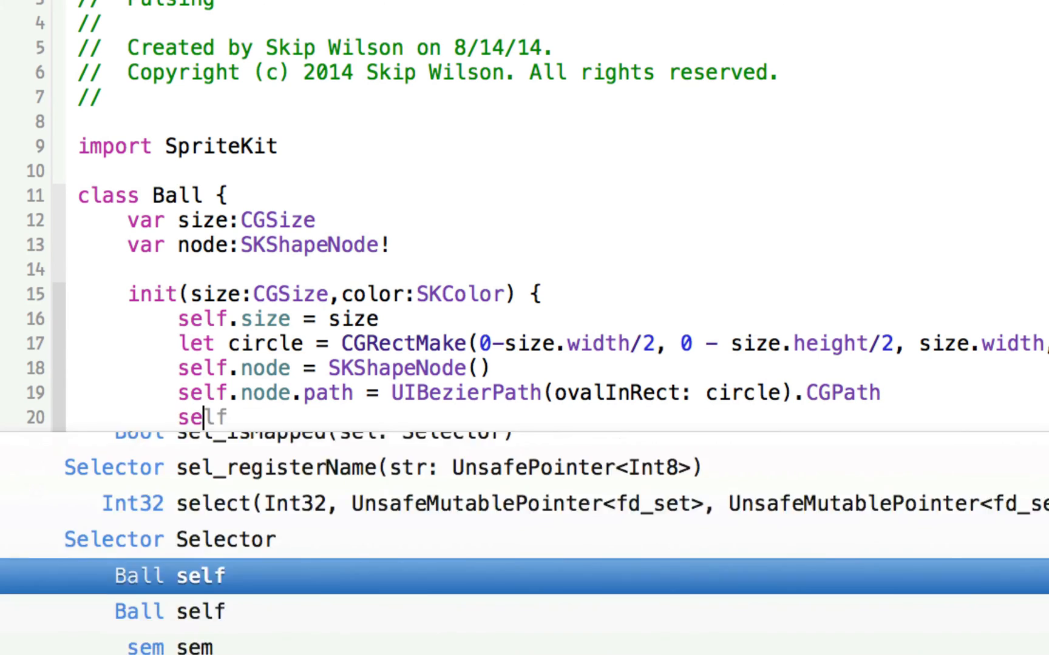
type("lf.node.fi")
key("Tab")
type("color")
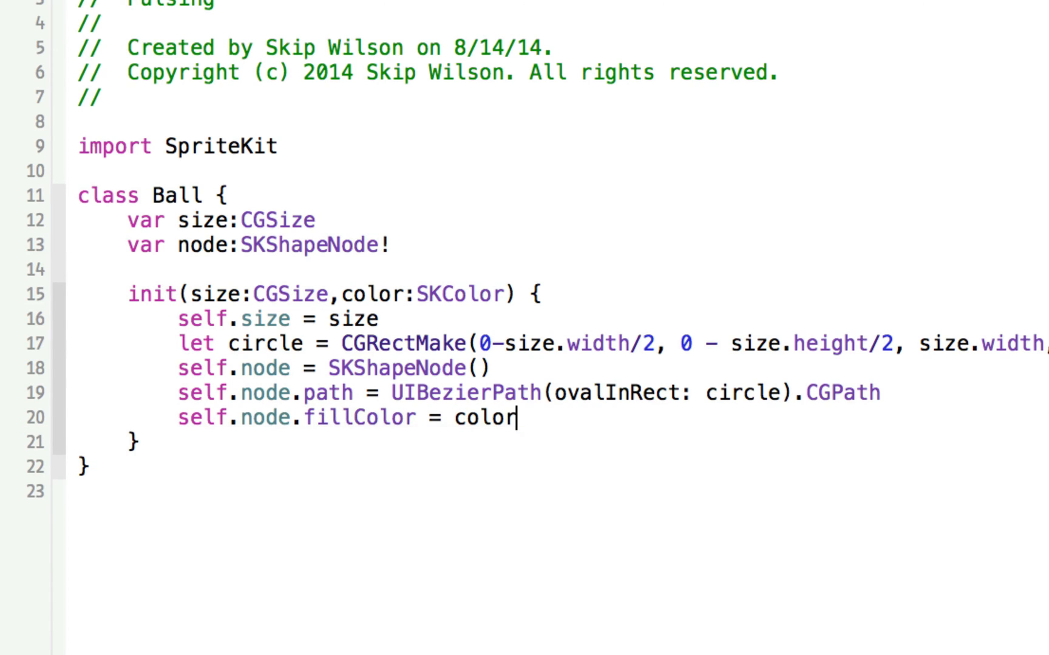
triple_click(377, 294)
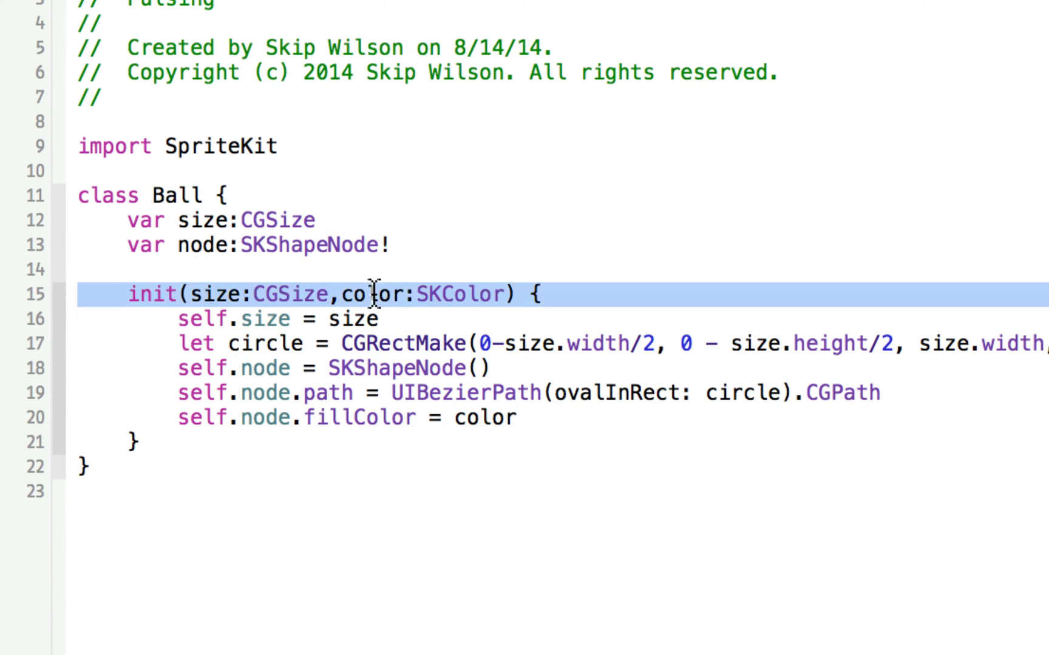
left_click(568, 418)
key("Return")
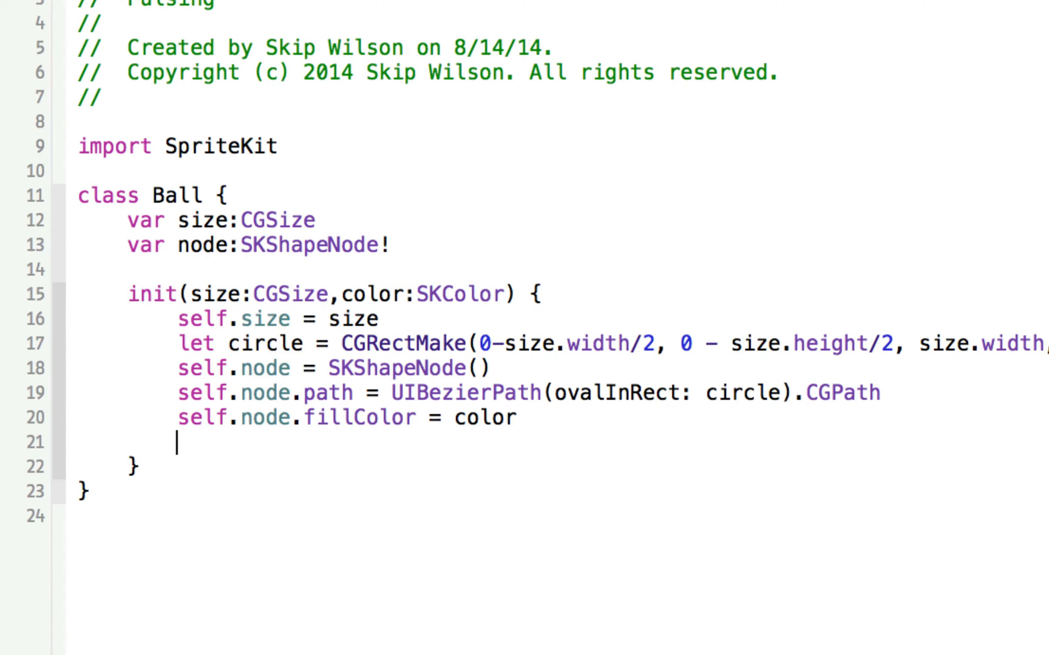
type("self")
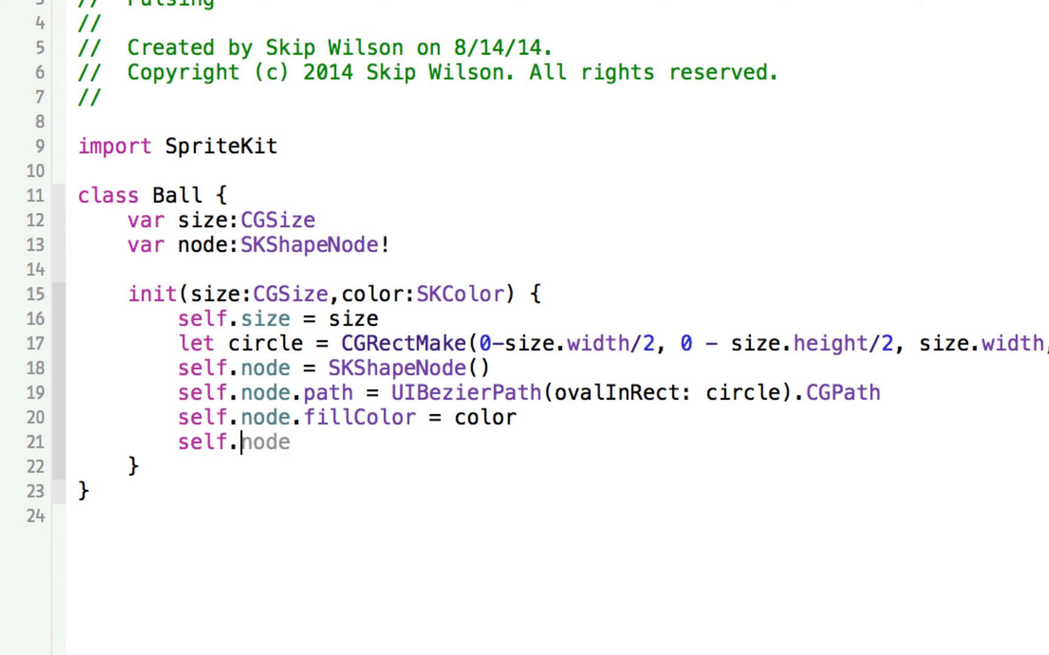
type(".node.st")
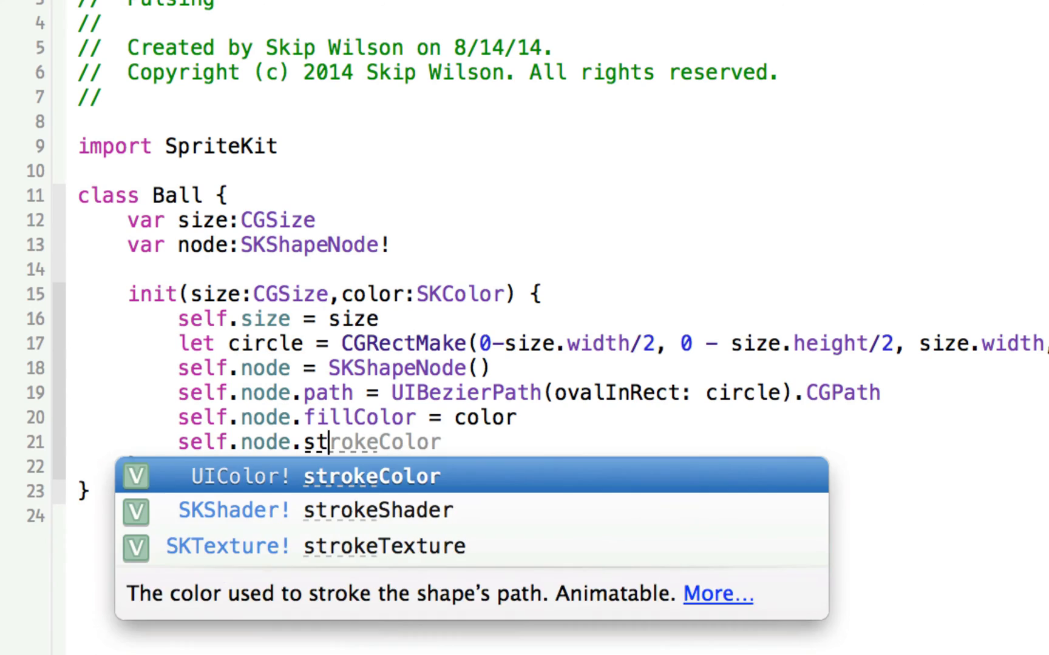
type("rong")
key("BackSpace")
key("BackSpace")
type("keColor = nil")
key("Escape")
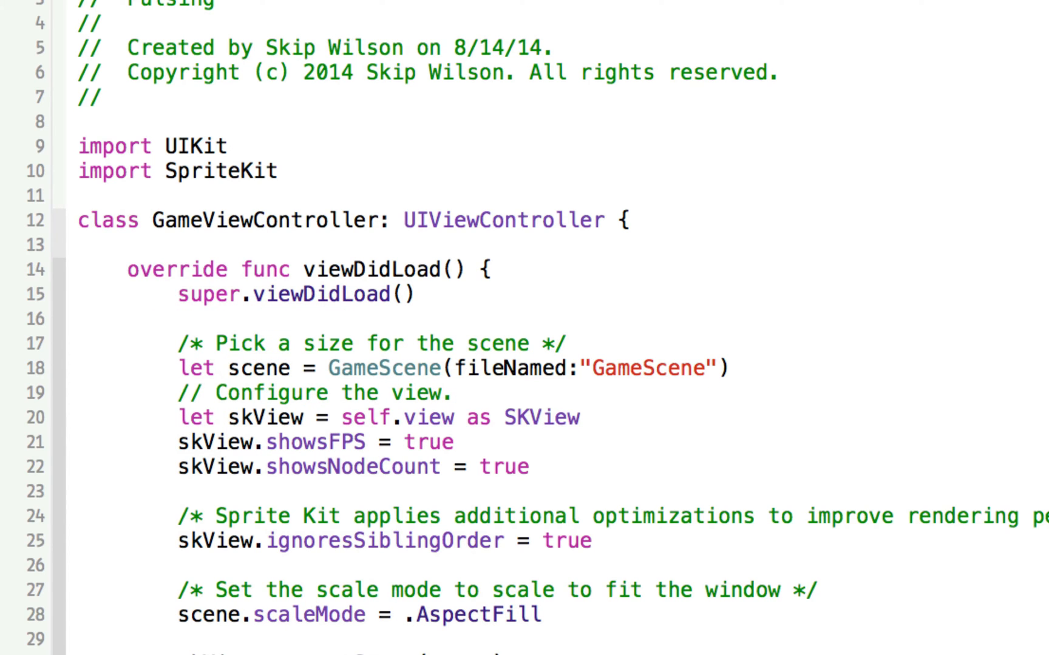
- Add scene.anchorPoint = CGPointMake(0.5, 0.5) in viewDidLoad, then move to GameScene.swift
left_click(770, 369)
key("Return")
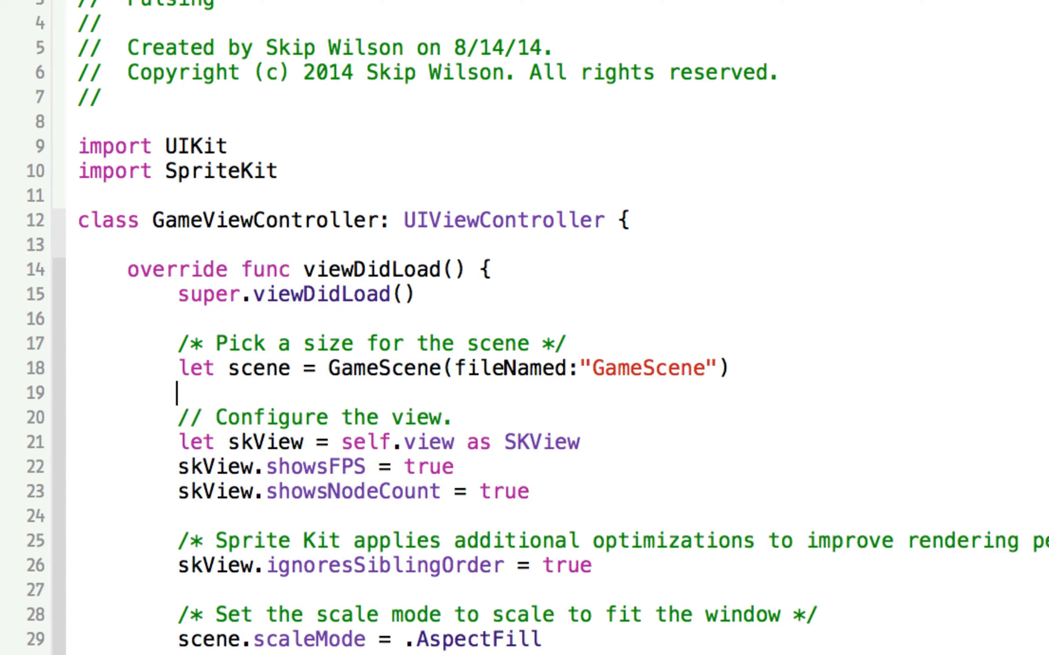
type("scene.an")
key("Tab")
type("= CGP")
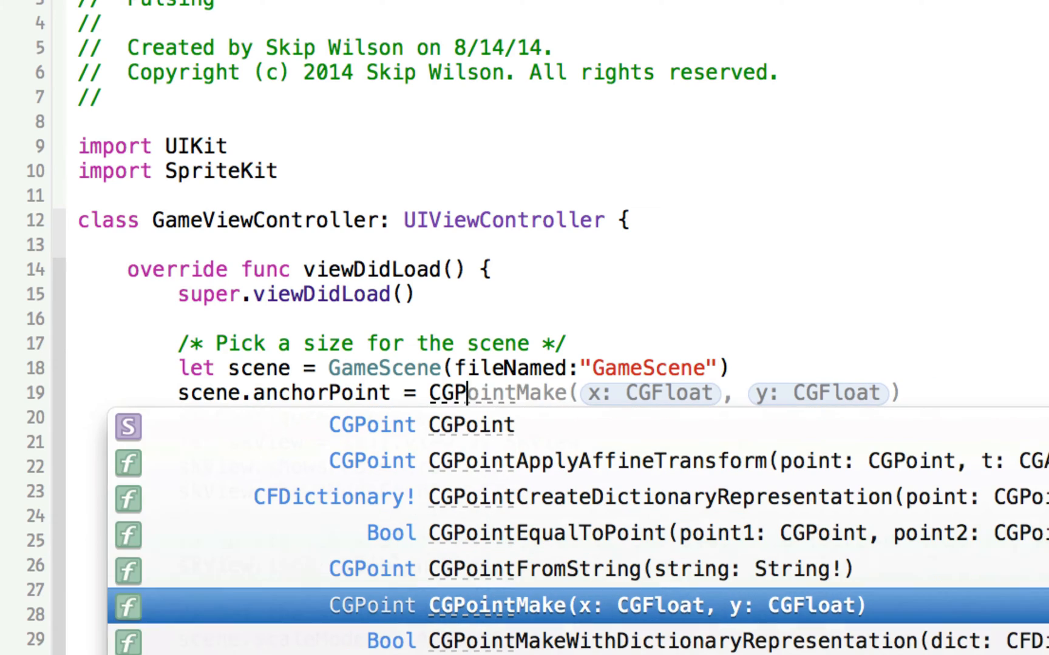
type("oint")
key("Tab")
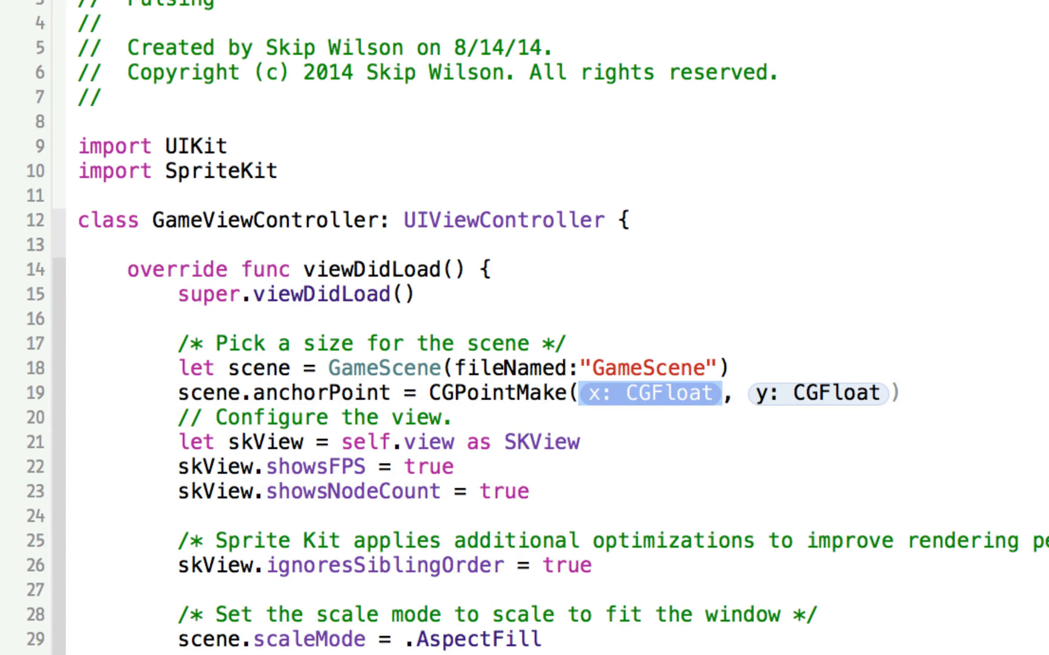
type("0.5")
key("Tab")
type("0.")
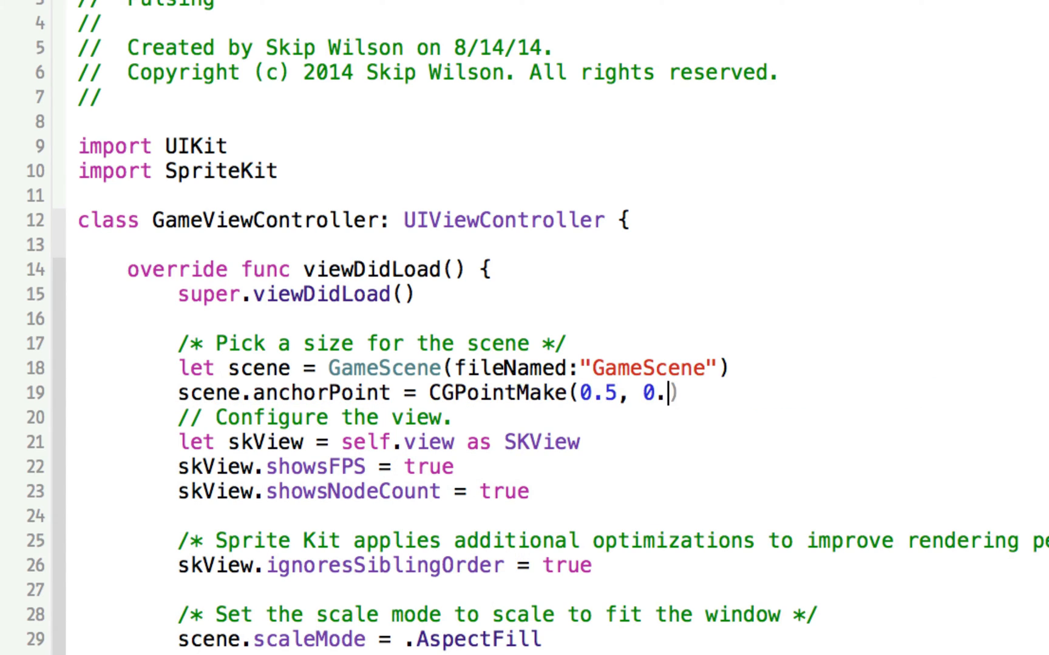
type("5")
key("Right")
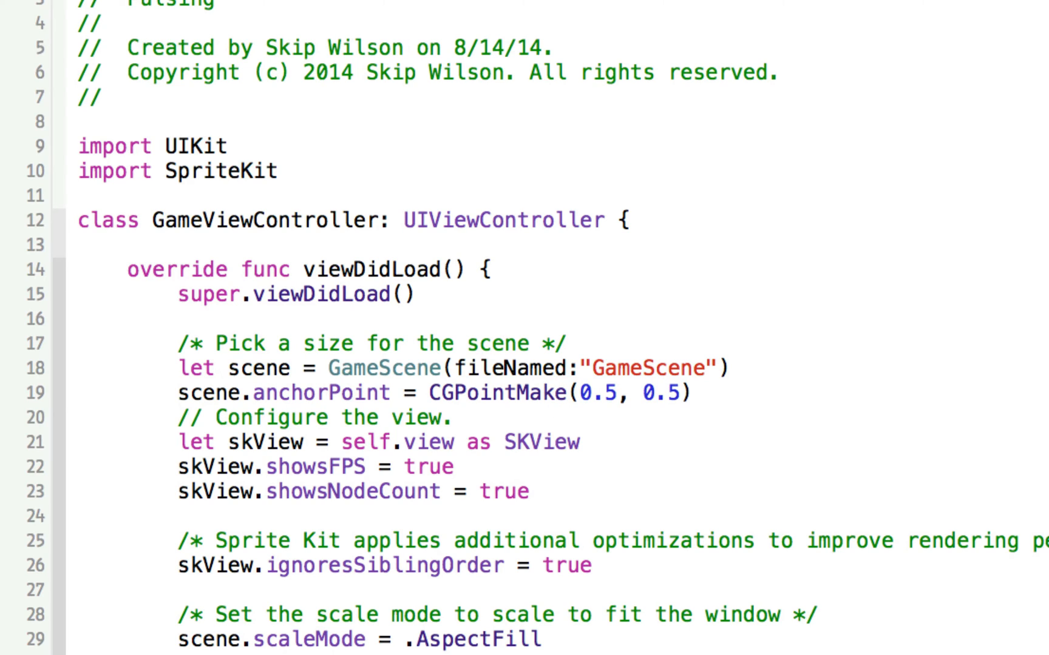
key("ctrl+super+Left")
- Delete the default label setup code from didMoveToView
left_click(468, 393)
left_click_drag(468, 392, 179, 244)
key("BackSpace")
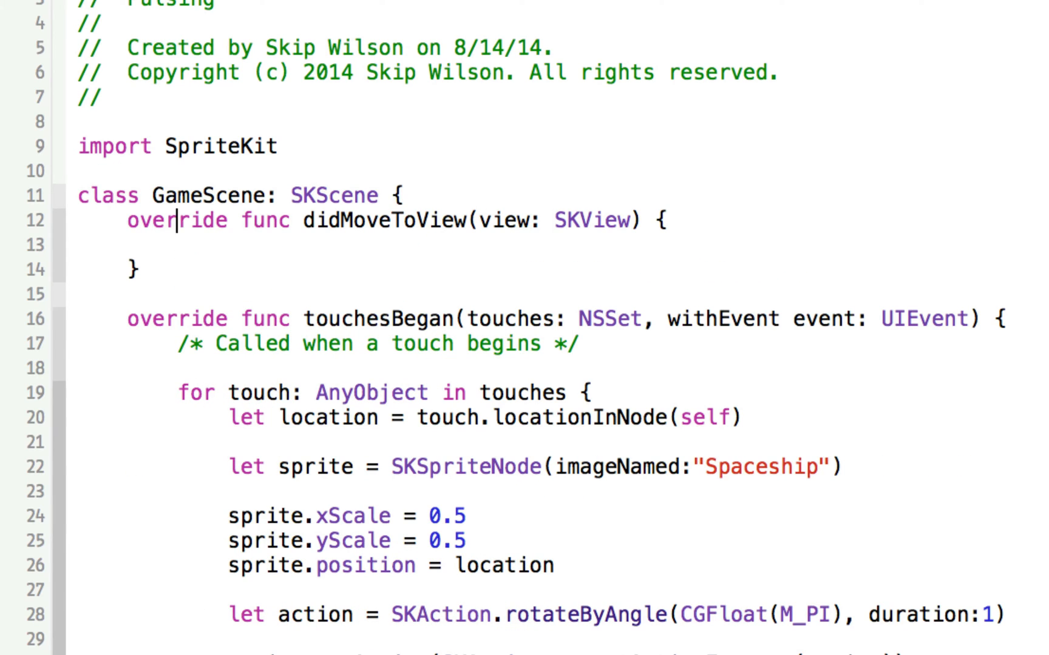
key("Return")
key("Return")
key("Return")
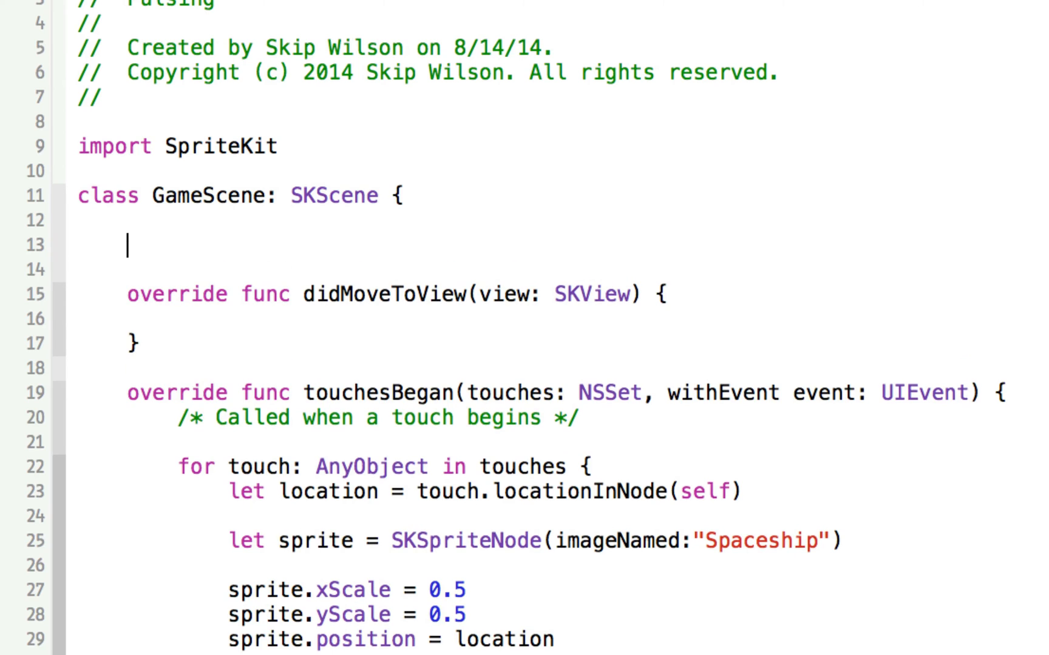
type("var ball:")
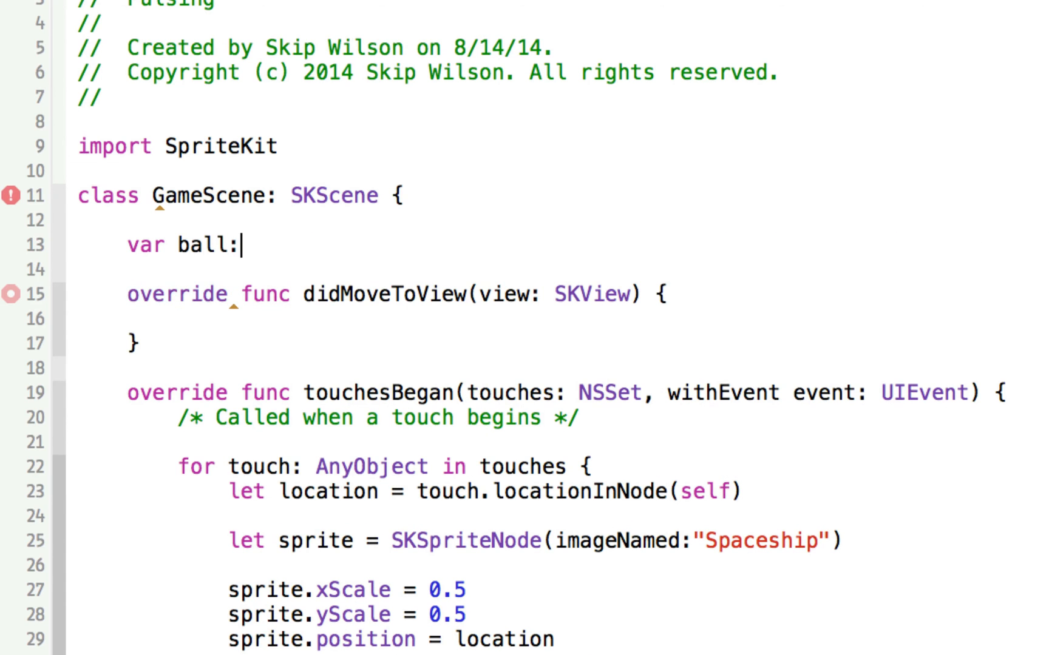
type("Ball!")
- Declare properties ball:Ball!, angle = 0.0, centerScale = 1.0, range = 0.5 and bspeed = 0.1
key("Return")
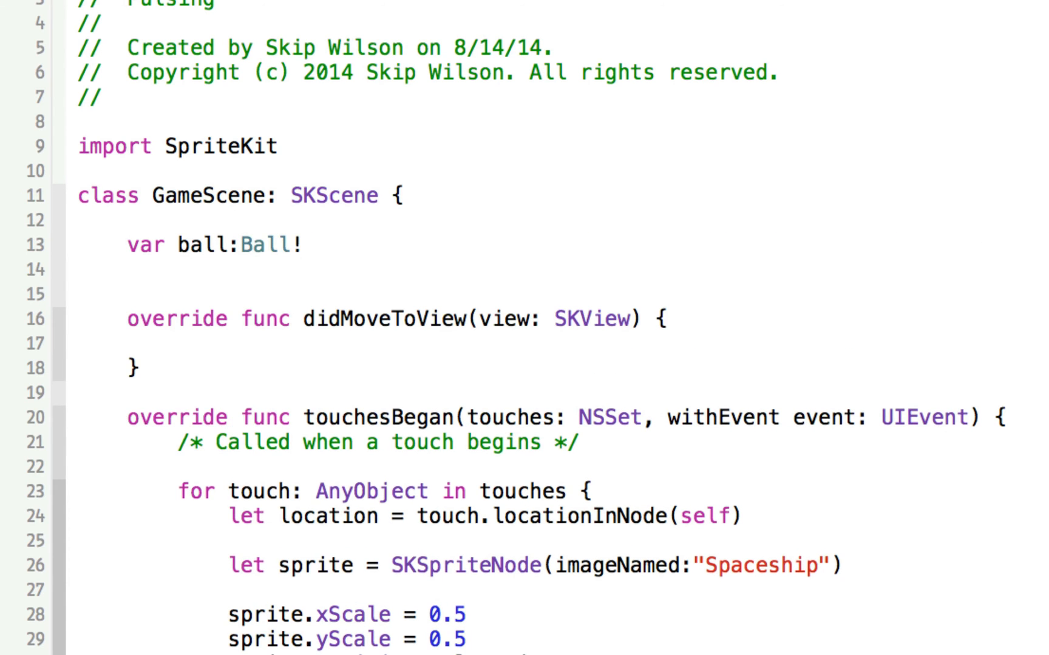
type("var angle = 0.0")
key("Return")
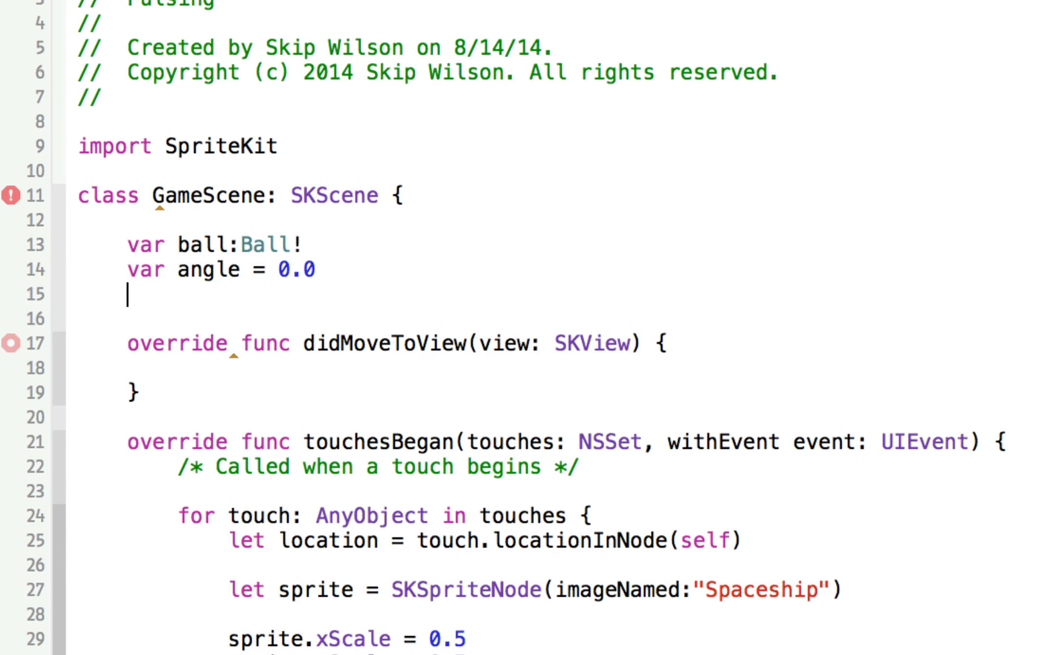
type("var cent")
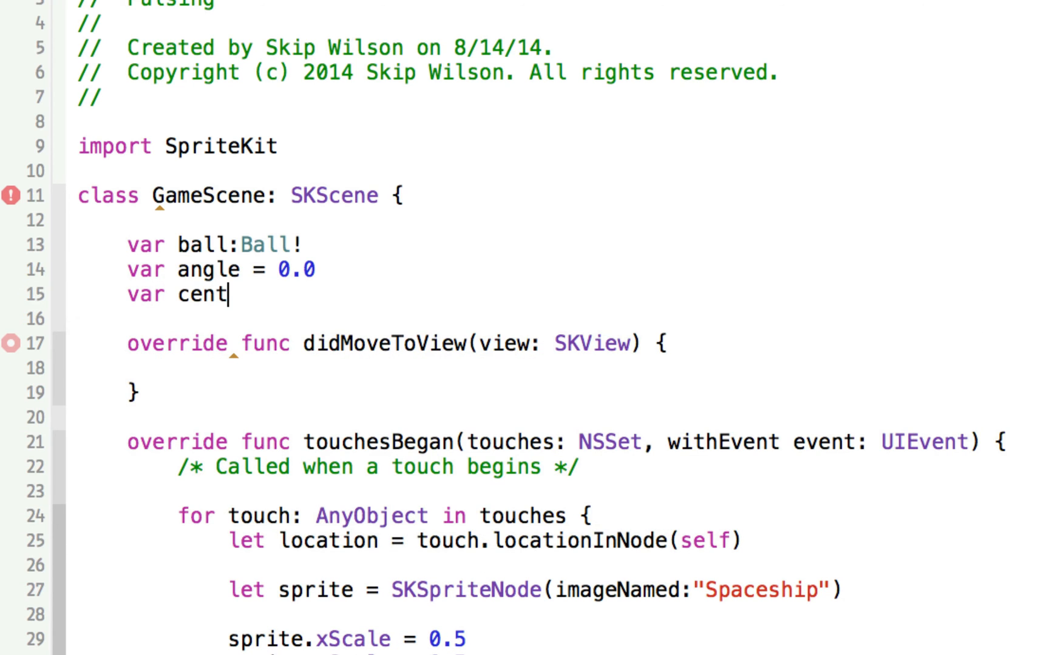
type("erScale = ")
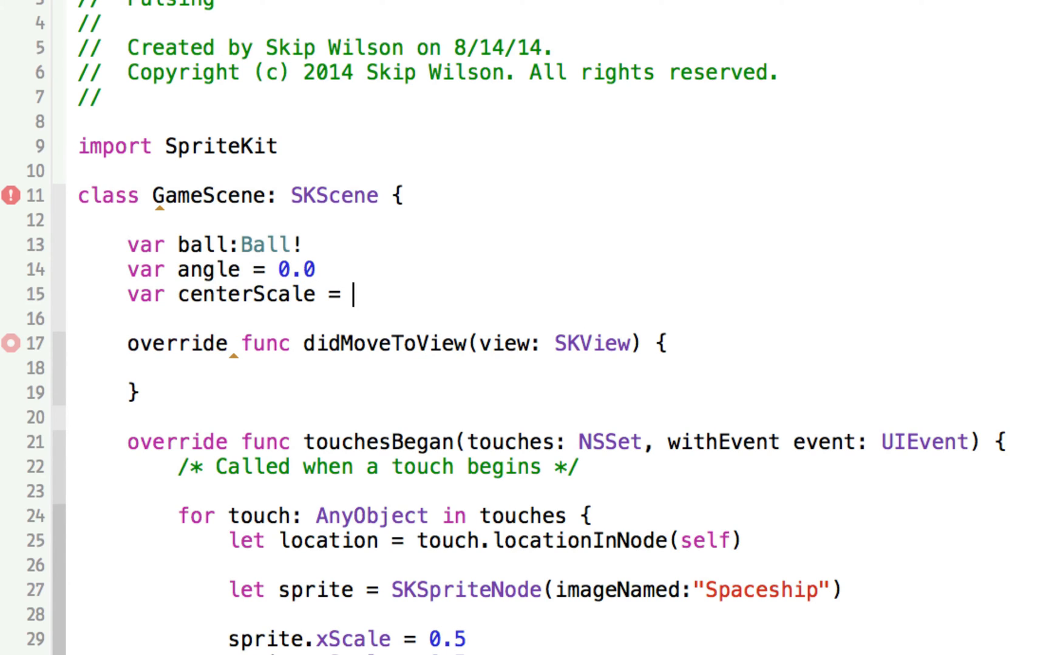
type("1.0")
key("Return")
type("var ran")
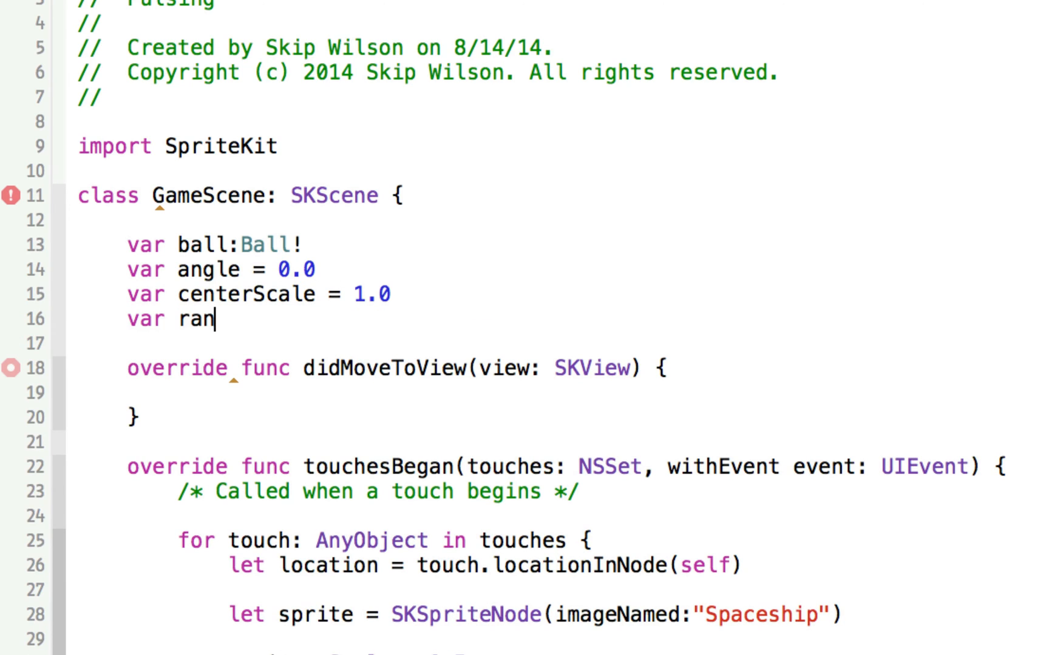
type("ge = 0.5")
key("Return")
type("var bspp")
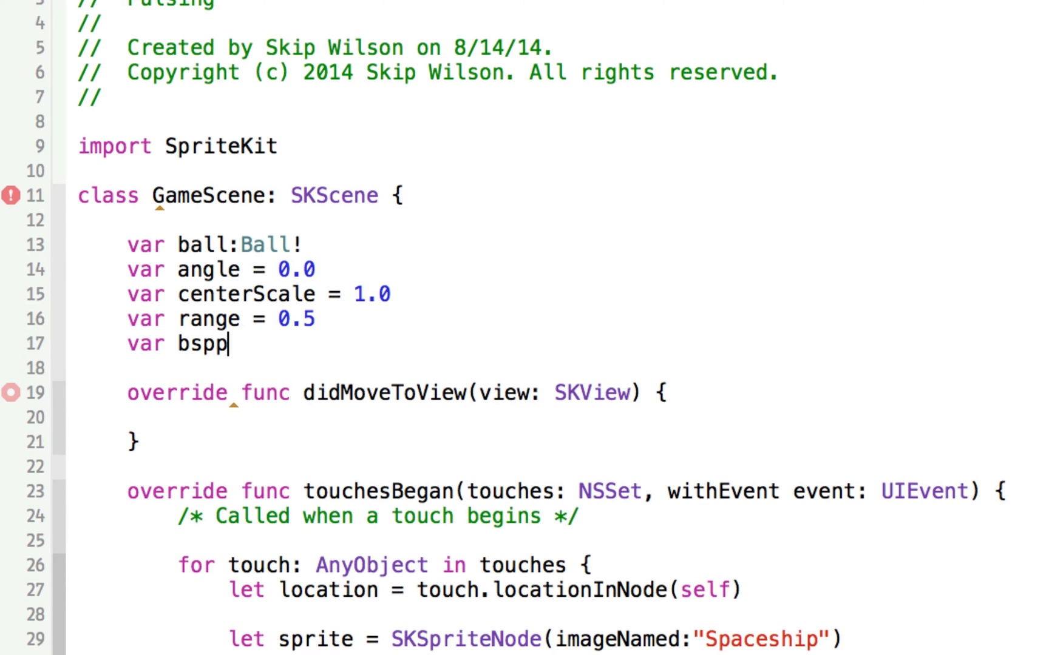
key("BackSpace")
type("eed = 0.1")
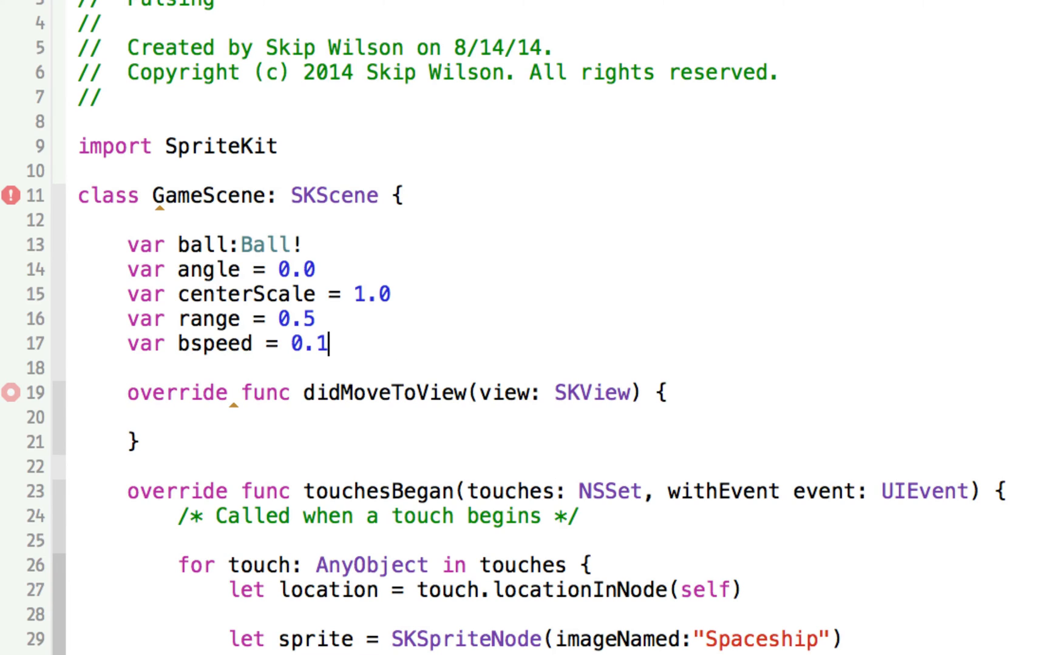
key("Down")
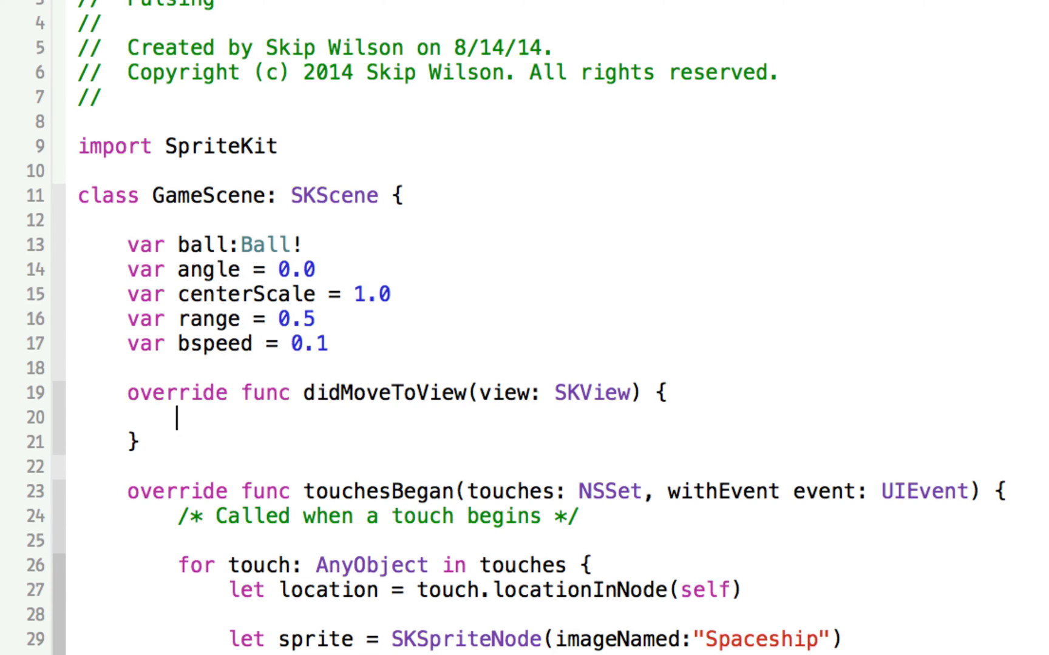
type("ball = ball")
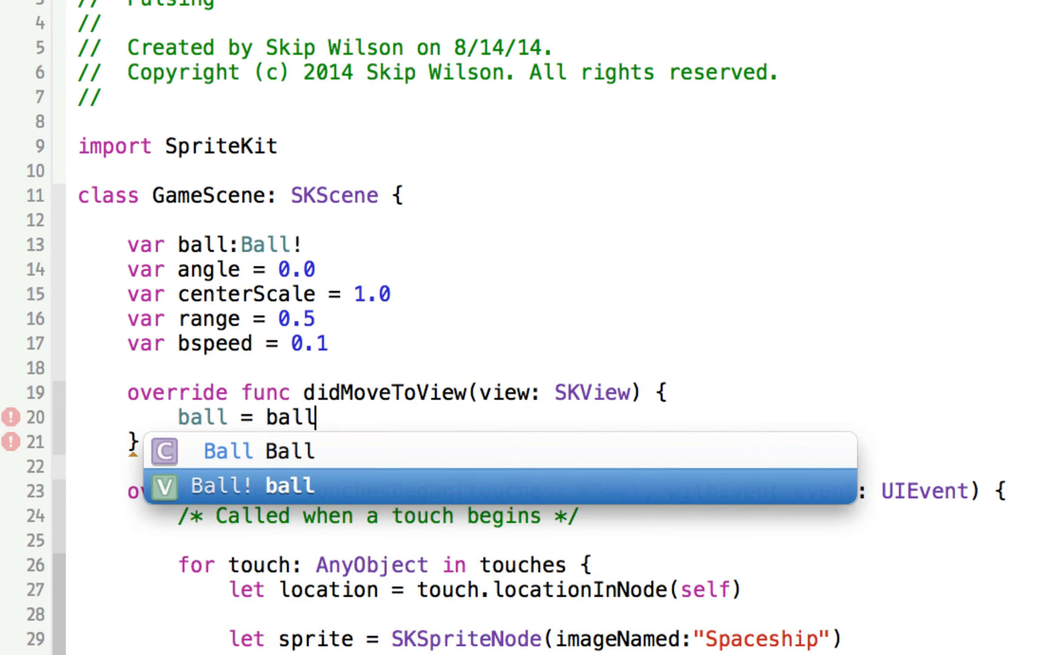
type("(")
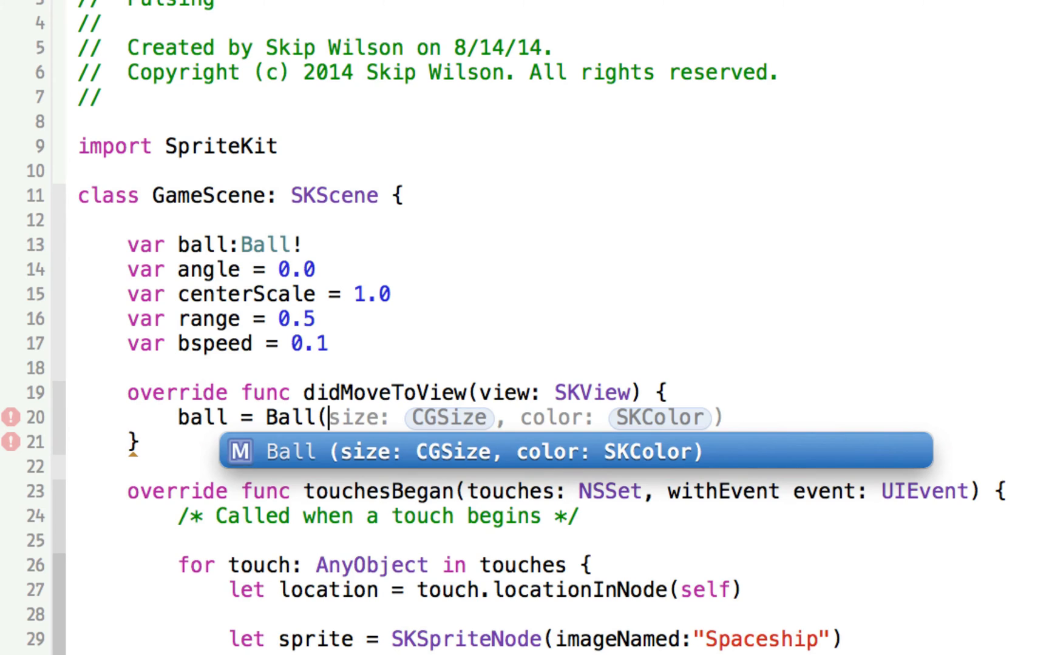
type("CGSizeMake(100")
type("0,100.0),")
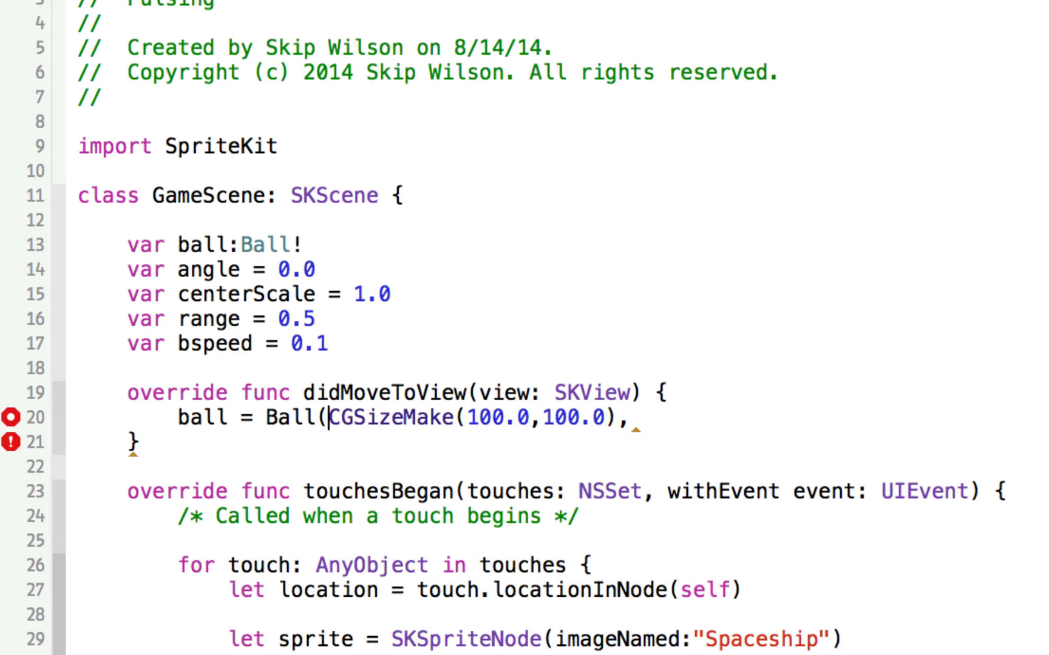
type("size:")
- Create a 100×100 purple Ball in didMoveToView and add ball.node with self.addChild
key("super+Right")
type("color: SK")
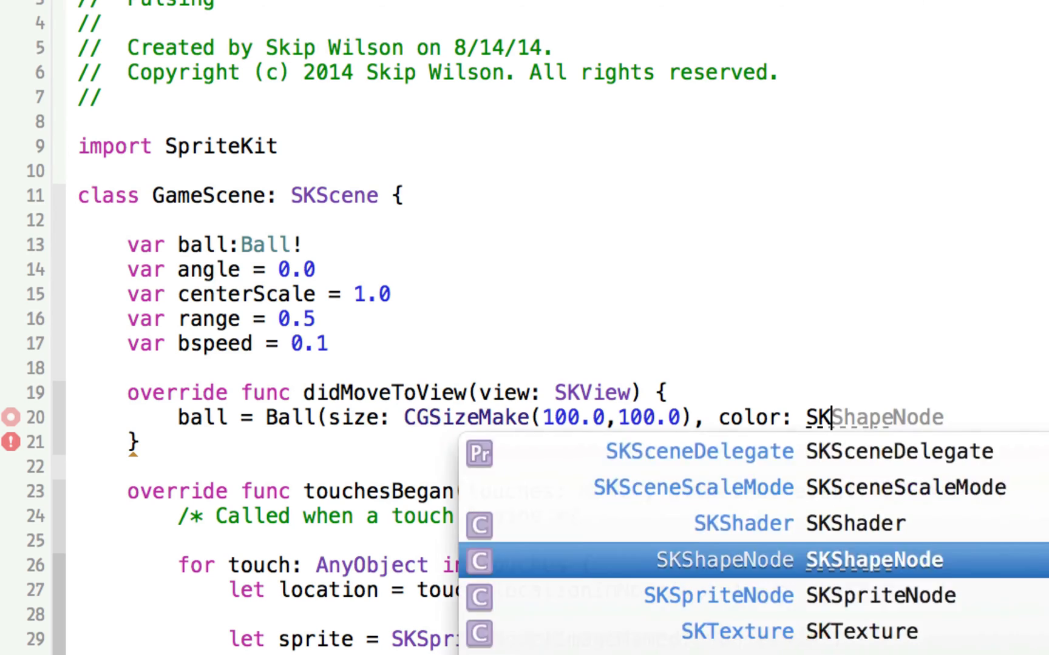
type("Color")
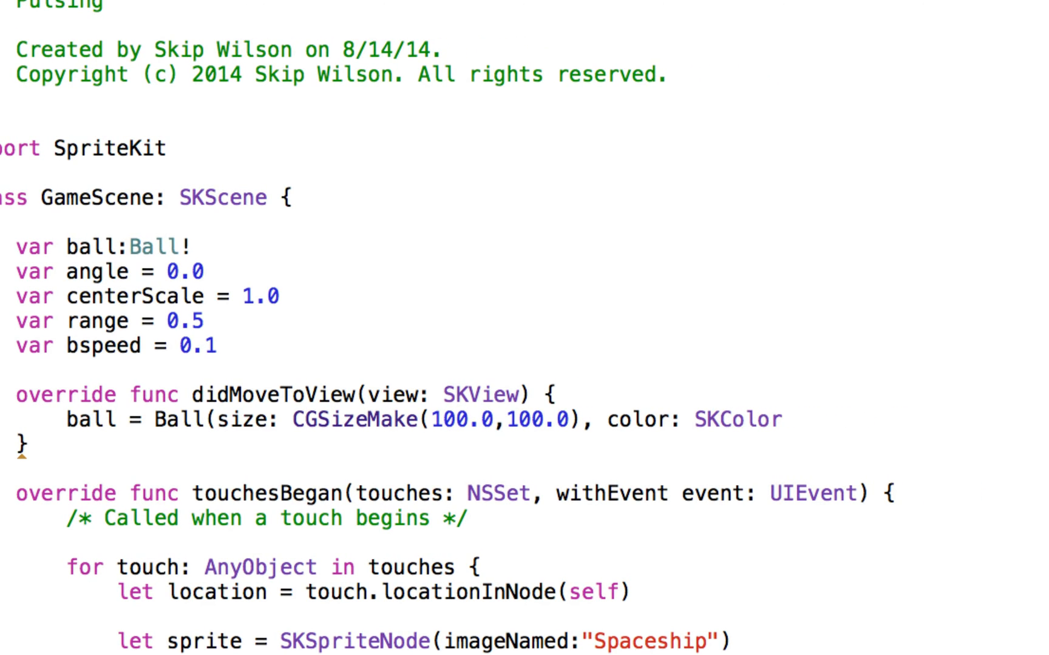
type(".p")
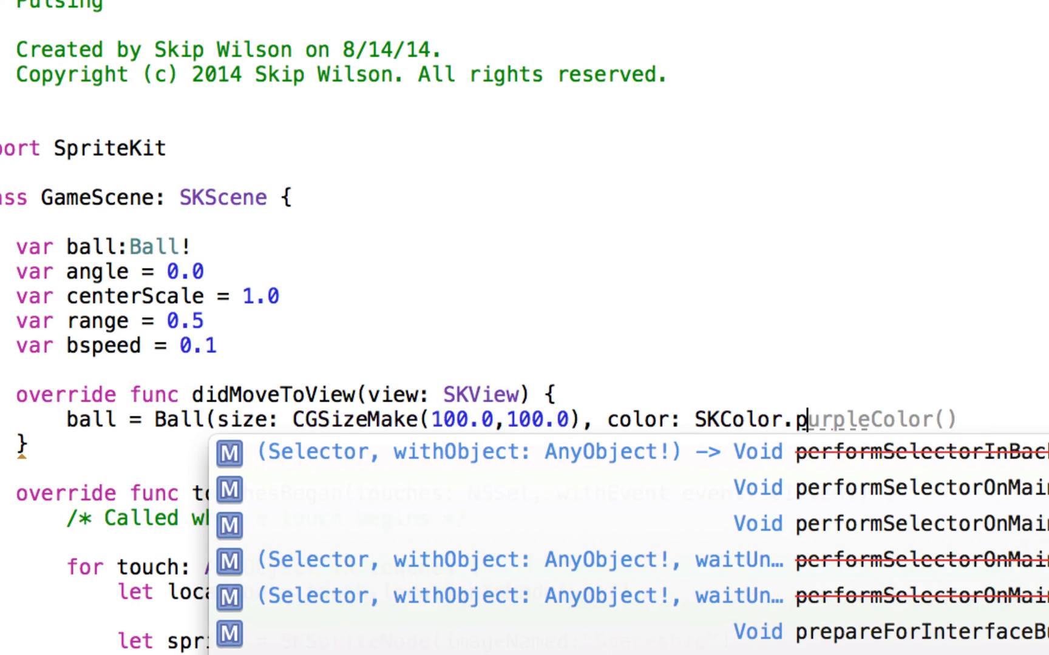
type("u")
key("Return")
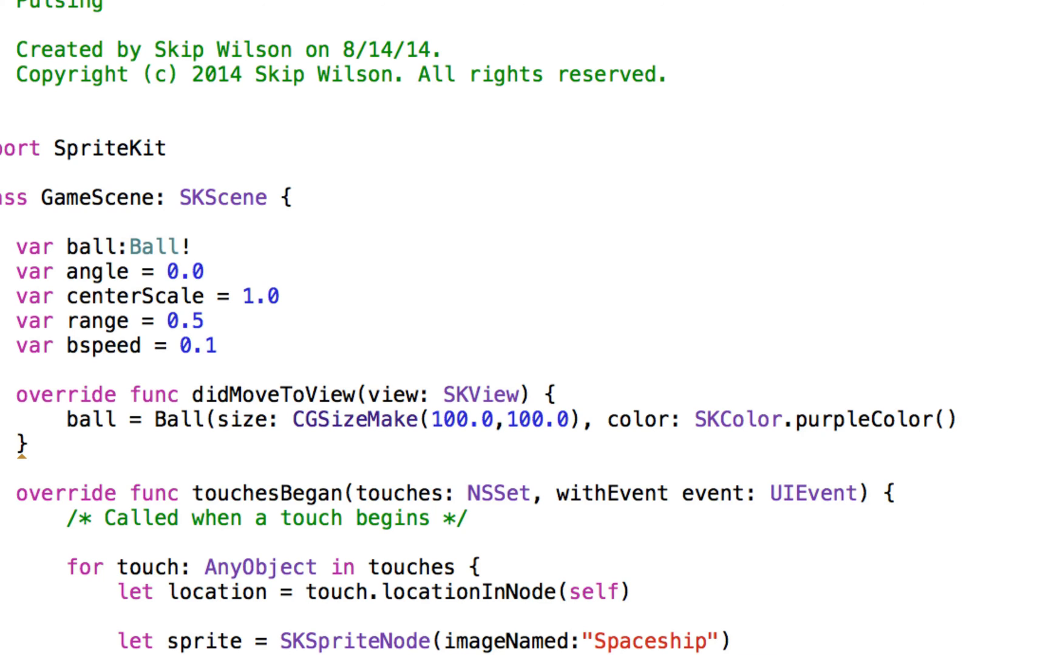
type(")")
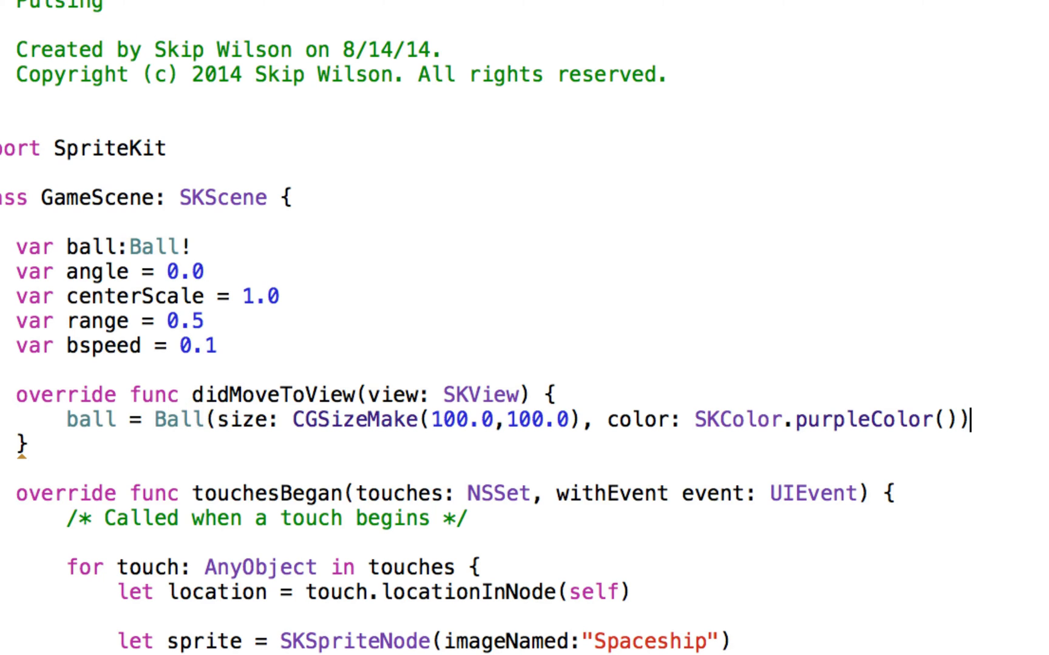
key("Return")
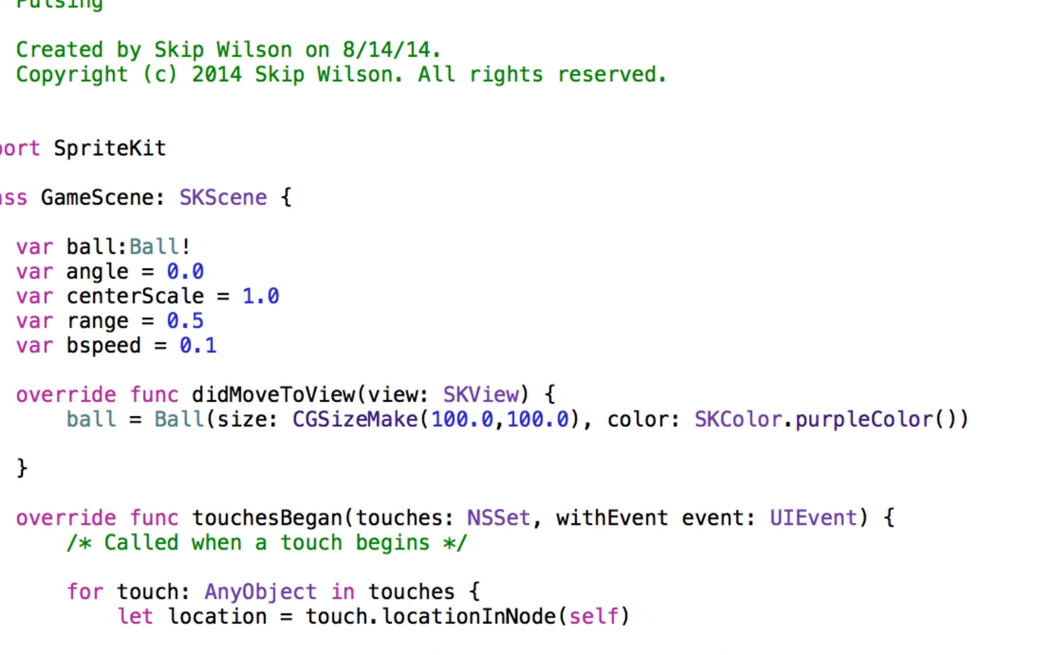
type("self.add")
key("Return")
type("ball.node)")
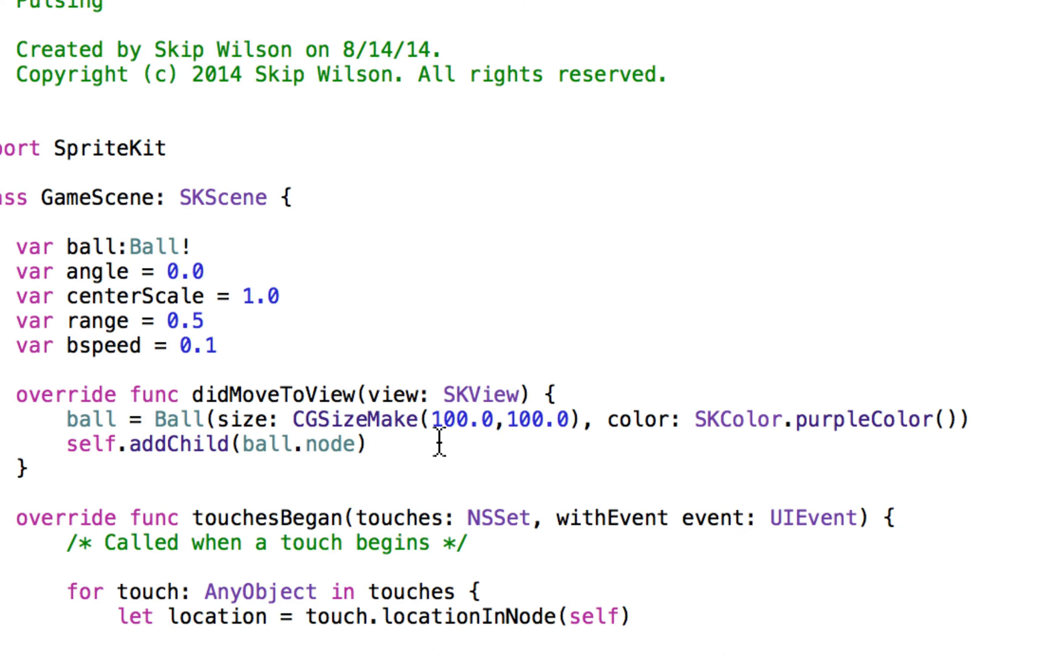
scroll(524, 328, "down", 5)
- Delete the sprite-spawning code in touchesBegan and the comment in update()
key("shift+Up")
key("shift+Up")
key("shift+Up")
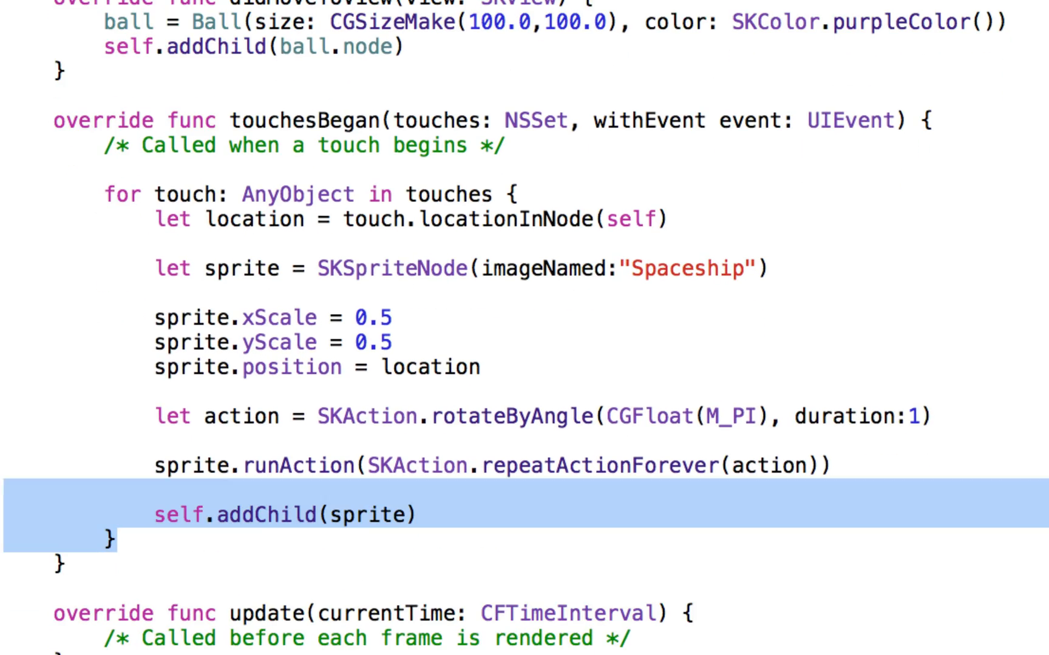
key("shift+Up")
key("shift+Up")
key("shift+Up")
key("shift+Up")
key("shift+Up")
key("BackSpace")
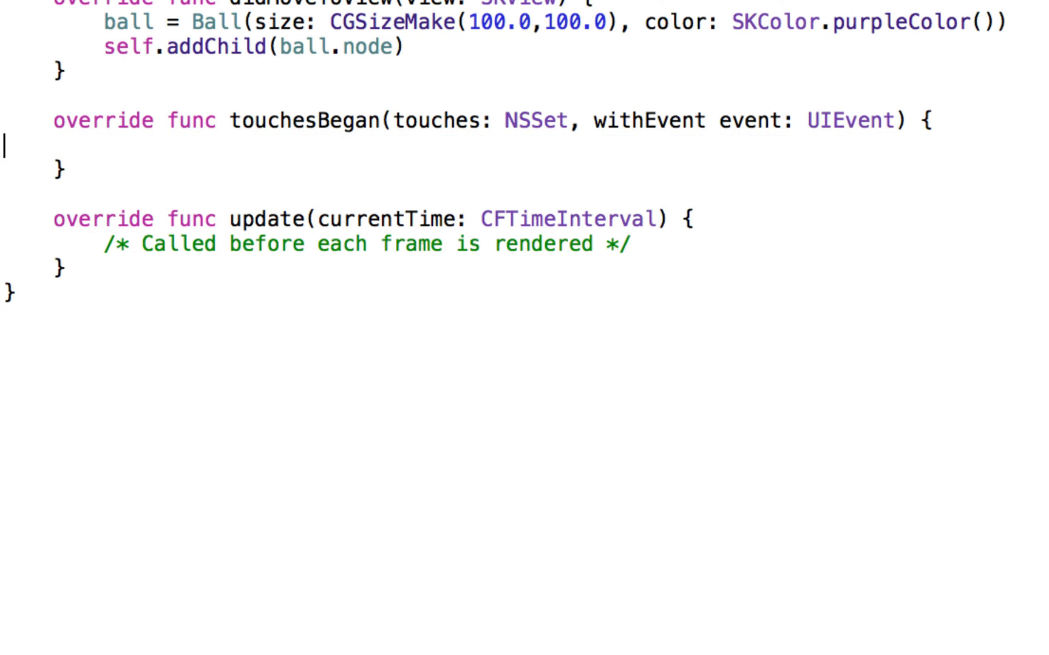
key("shift+Down")
key("BackSpace")
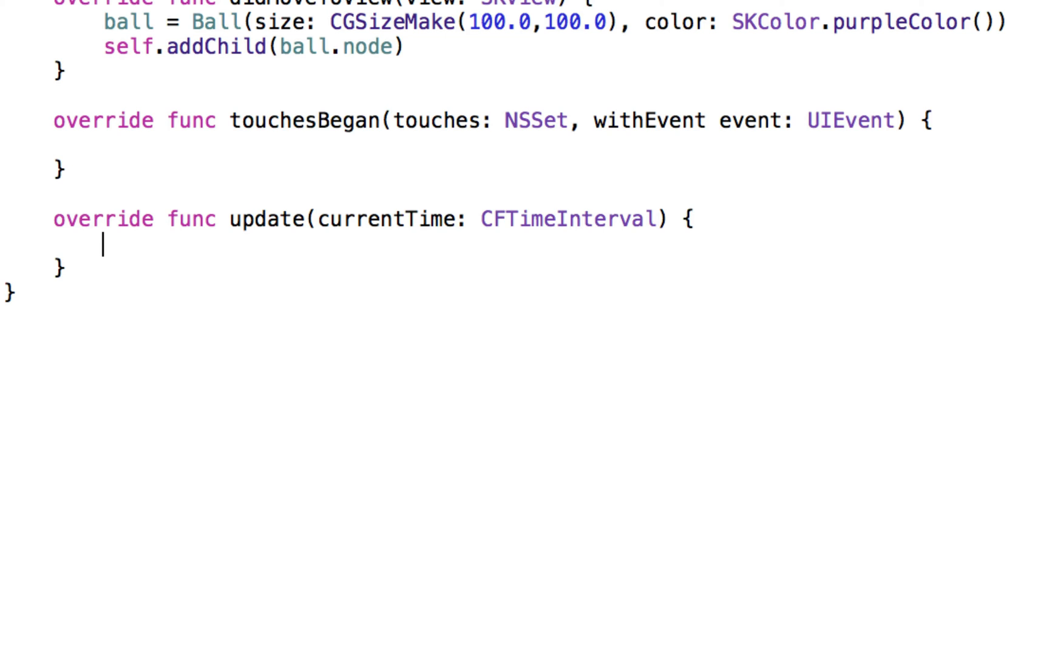
type("ball.node.asetSc")
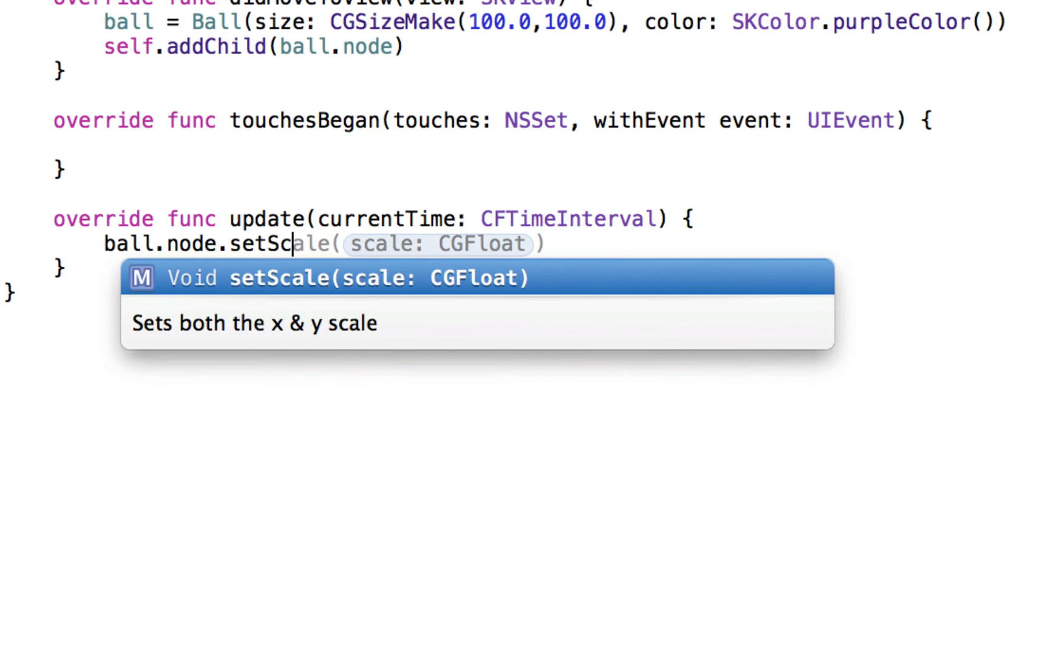
- In update(), setScale ball.node to CGFloat(centerScale + sin(angle) * range) and add angle += bspeed
key("Return")
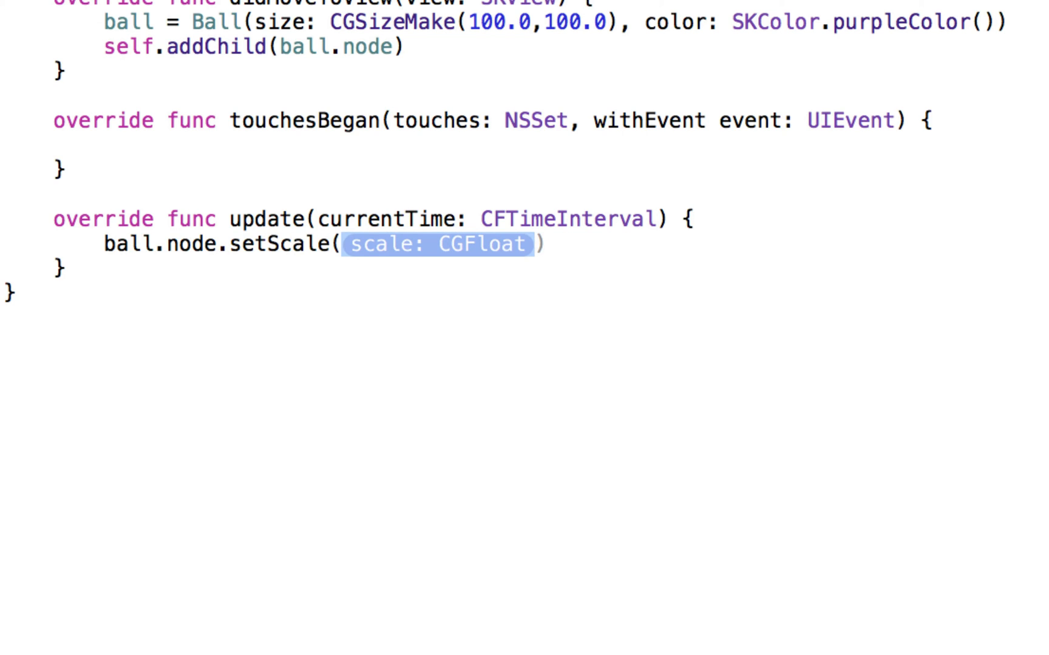
type("CGFloat(")
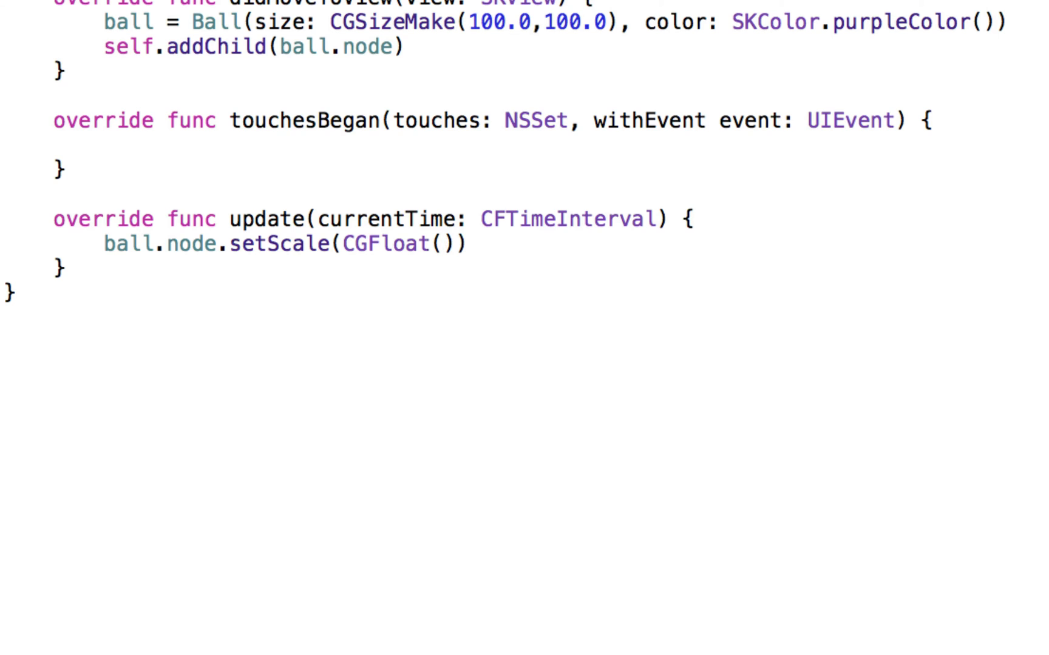
type("cen")
key("Tab")
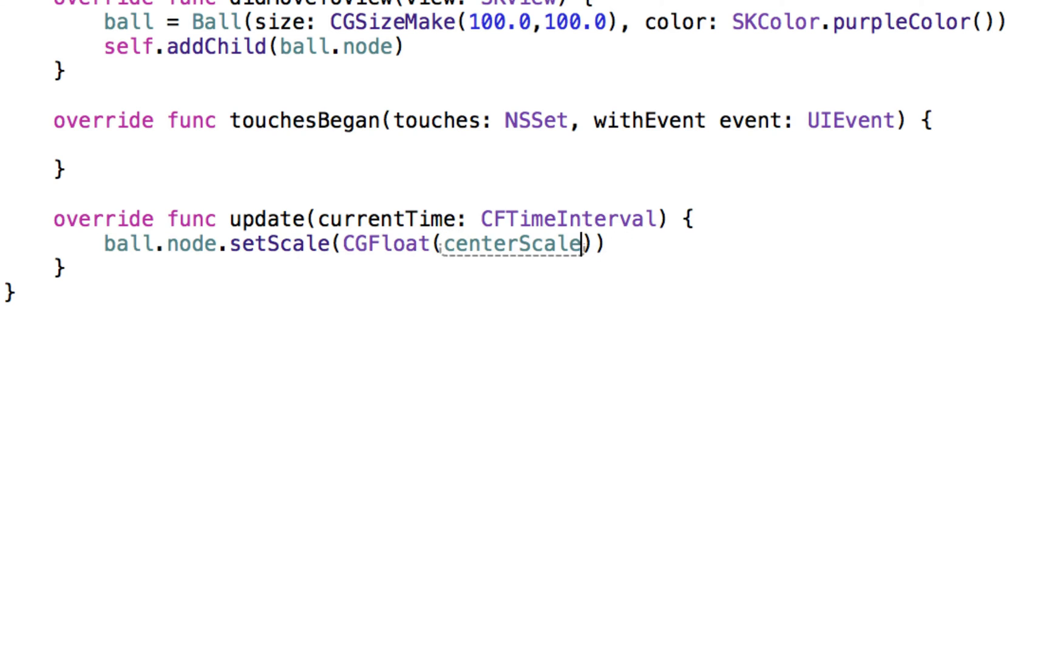
type("+ sin(")
key("Escape")
type("angle")
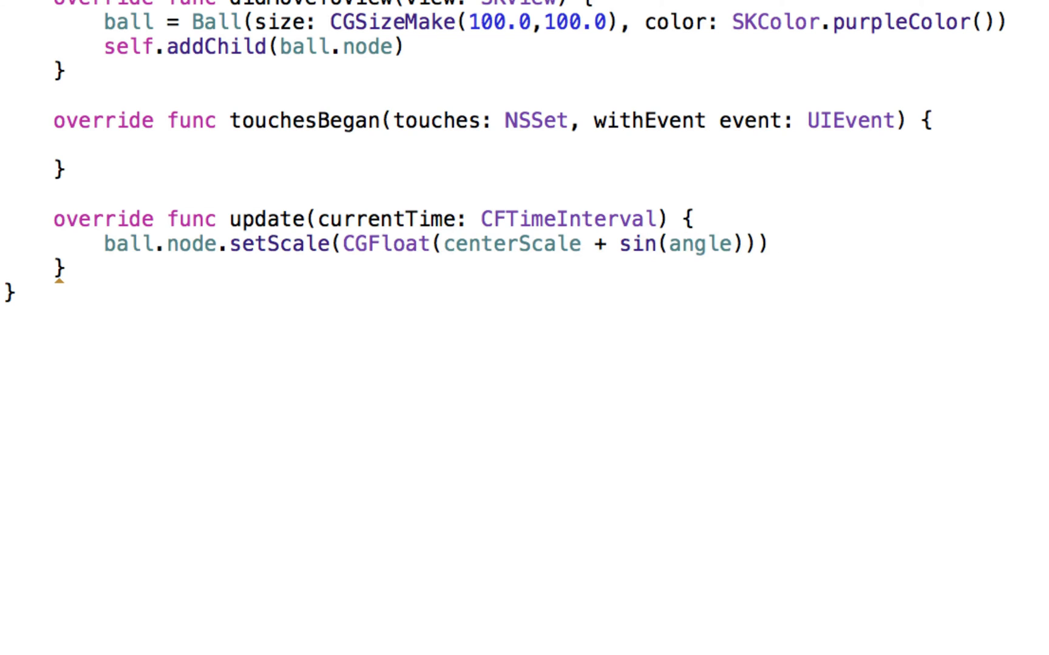
type(") * ")
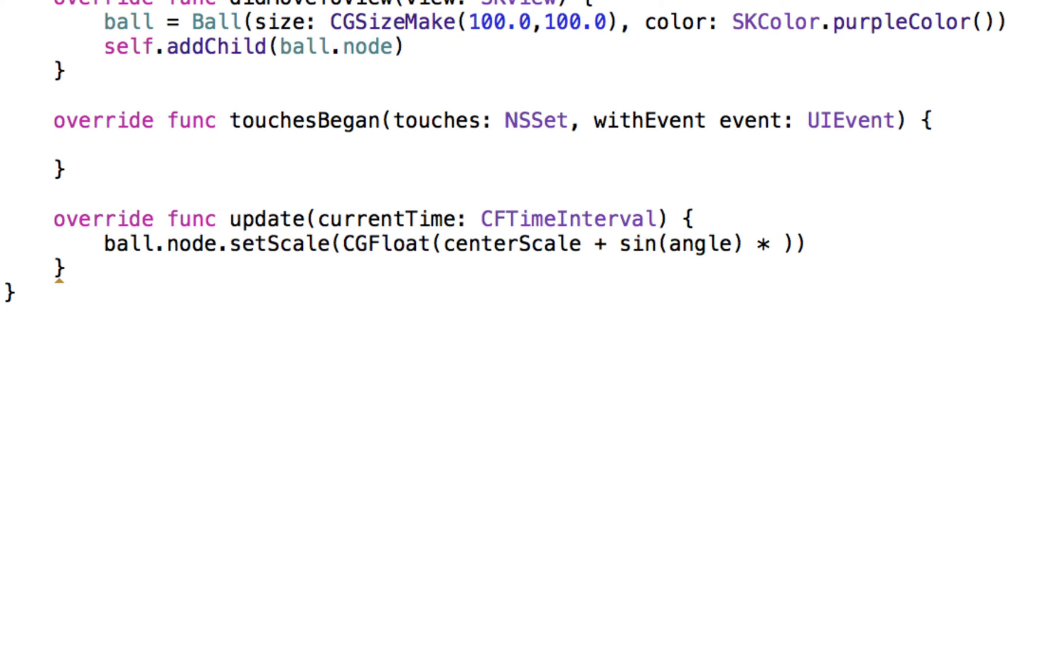
type("ange")
key("Tab")
type("))")
key("Return")
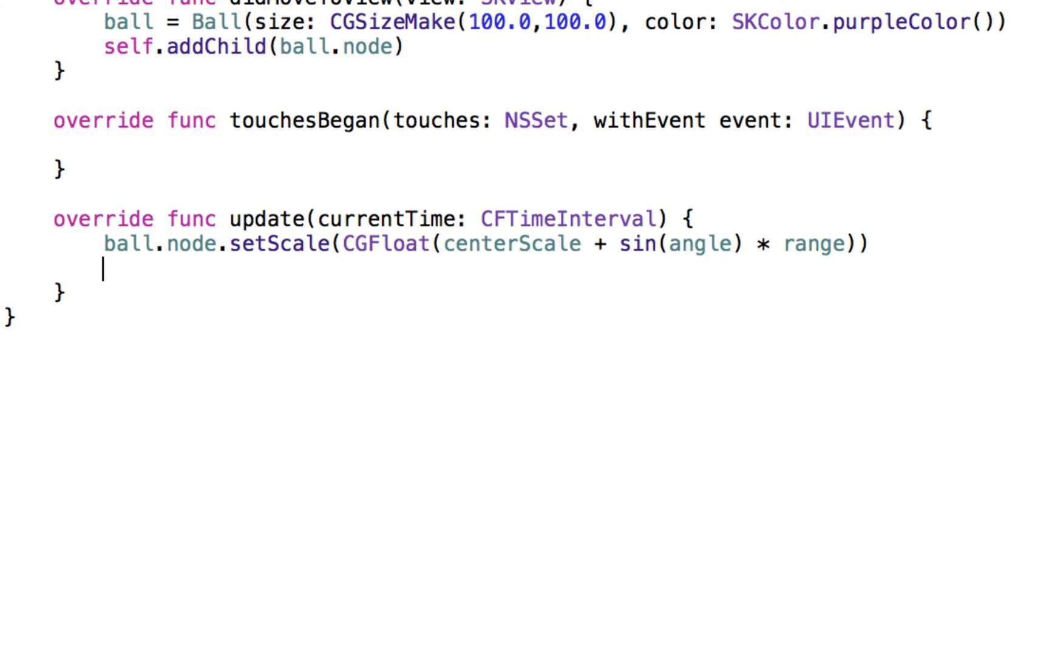
type("angle")
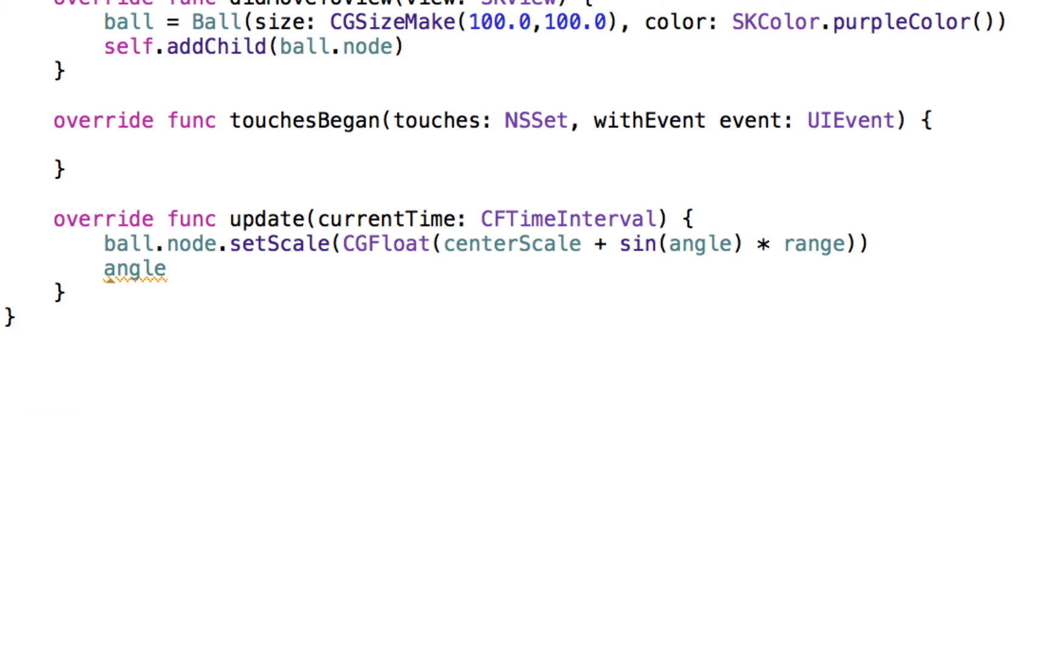
type(" +=")
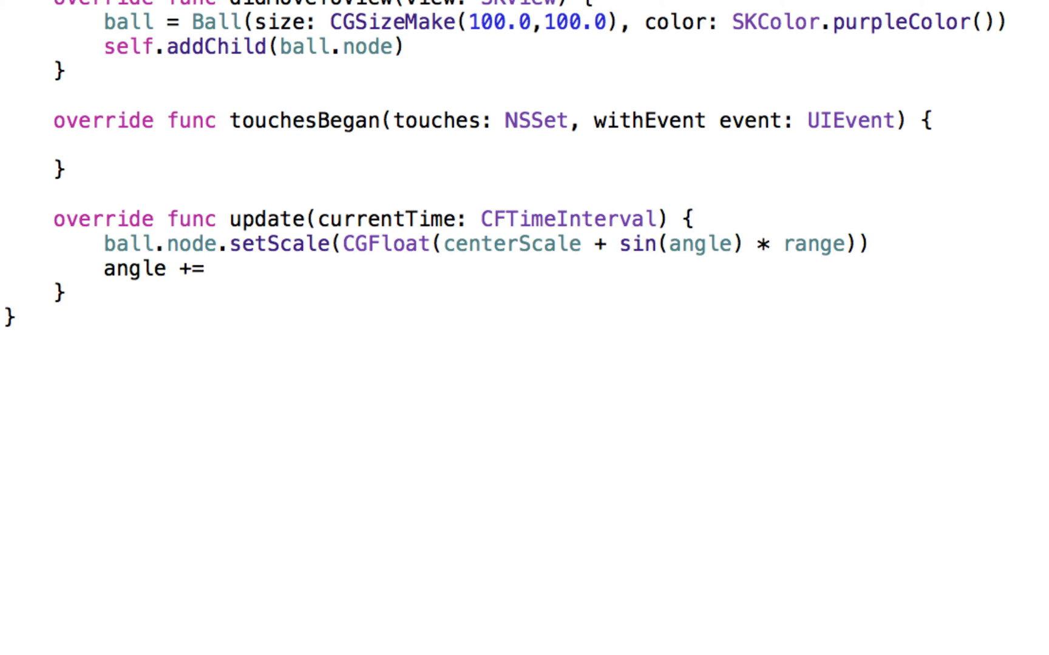
type(" bspe")
key("Tab")
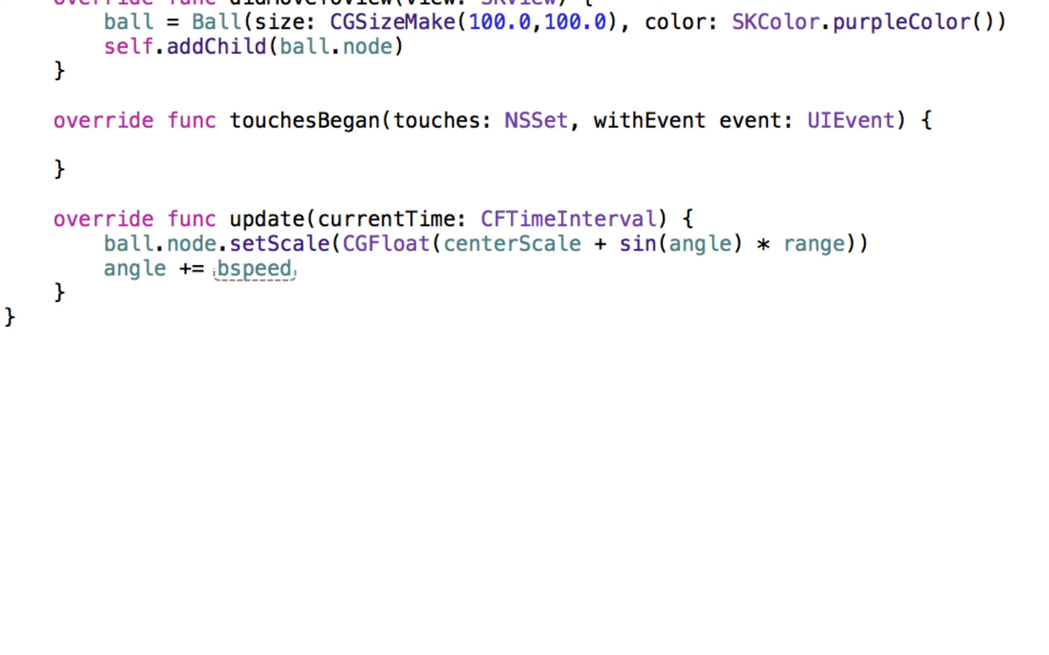
- Save, build and run the game in the iOS Simulator to see the pulsing ball
key("super+s")
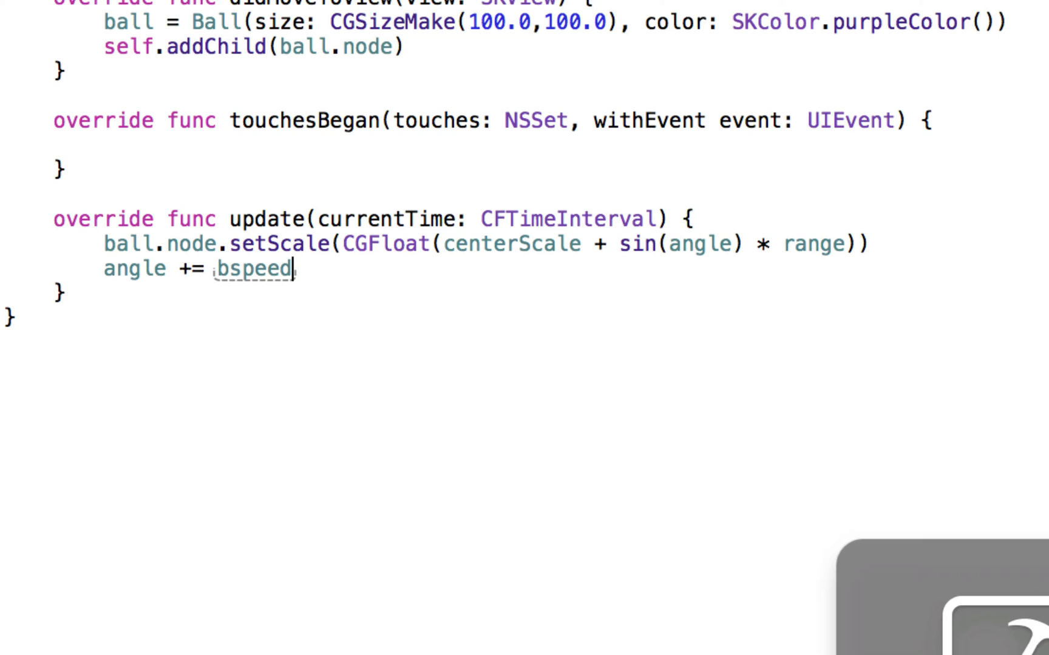
key("super+r")
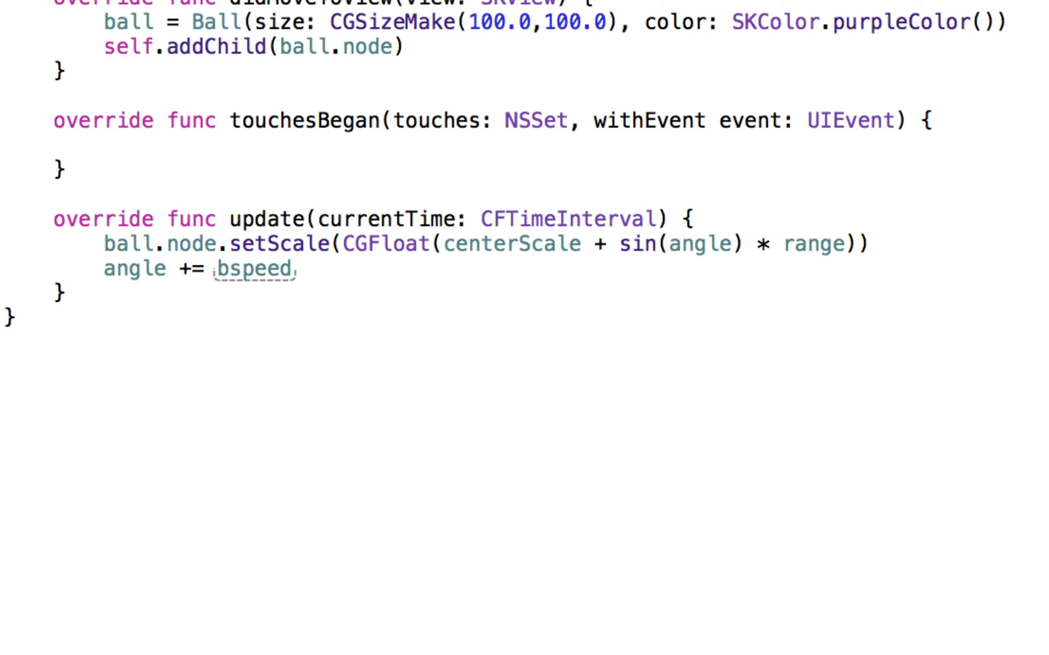
- Change range from 0.5 to 1.0 and rerun the game to see the bigger pulse
left_click(327, 214)
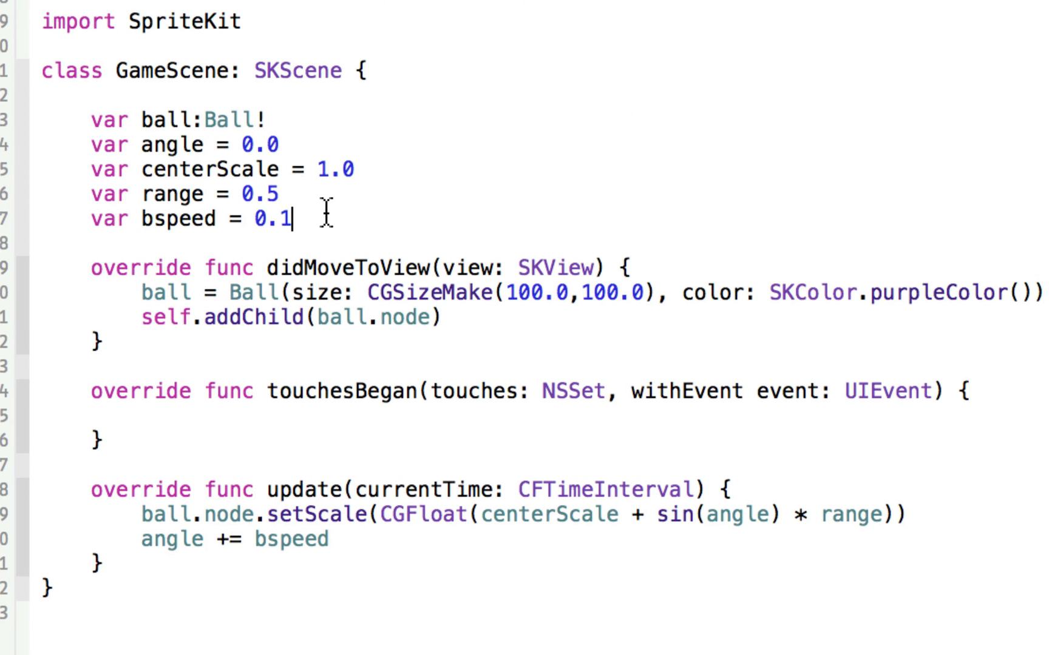
left_click(301, 196)
key("BackSpace")
type(".0")
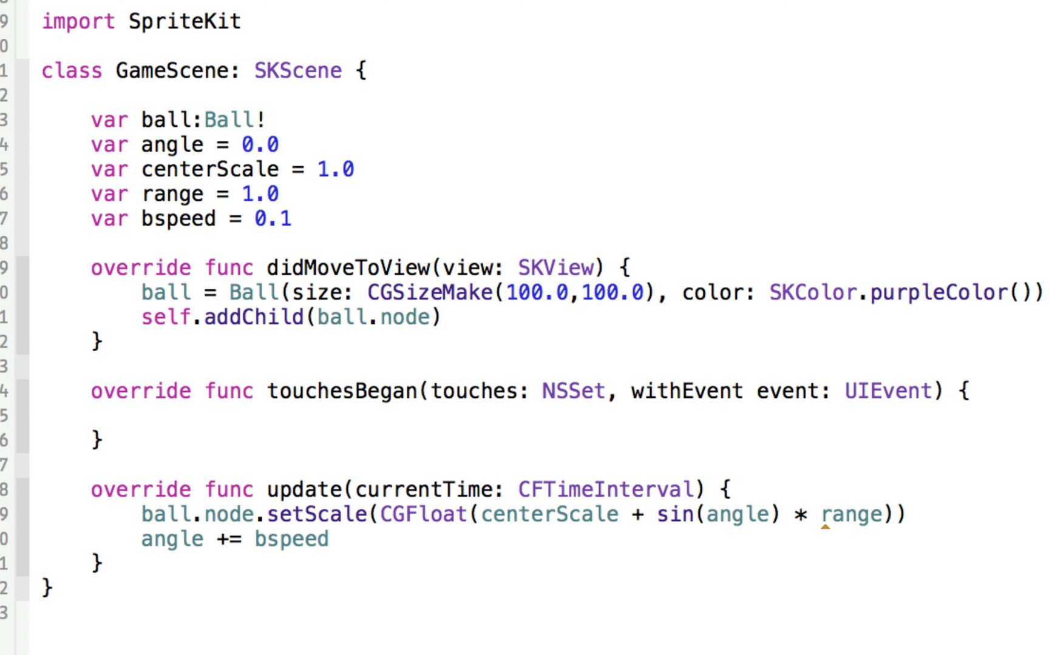
key("super+r")
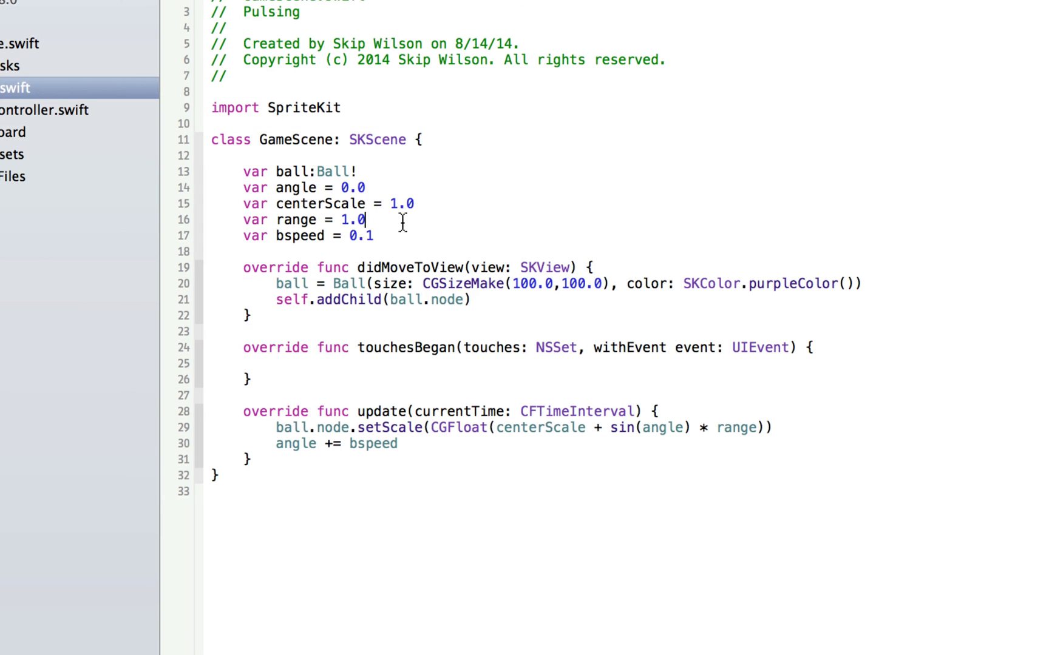
- Restore range to 0.5, slow bspeed to 0.05, rerun the game, then quit the simulator
key("BackSpace")
key("BackSpace")
type("0.5")
key("BackSpace")
type("05")
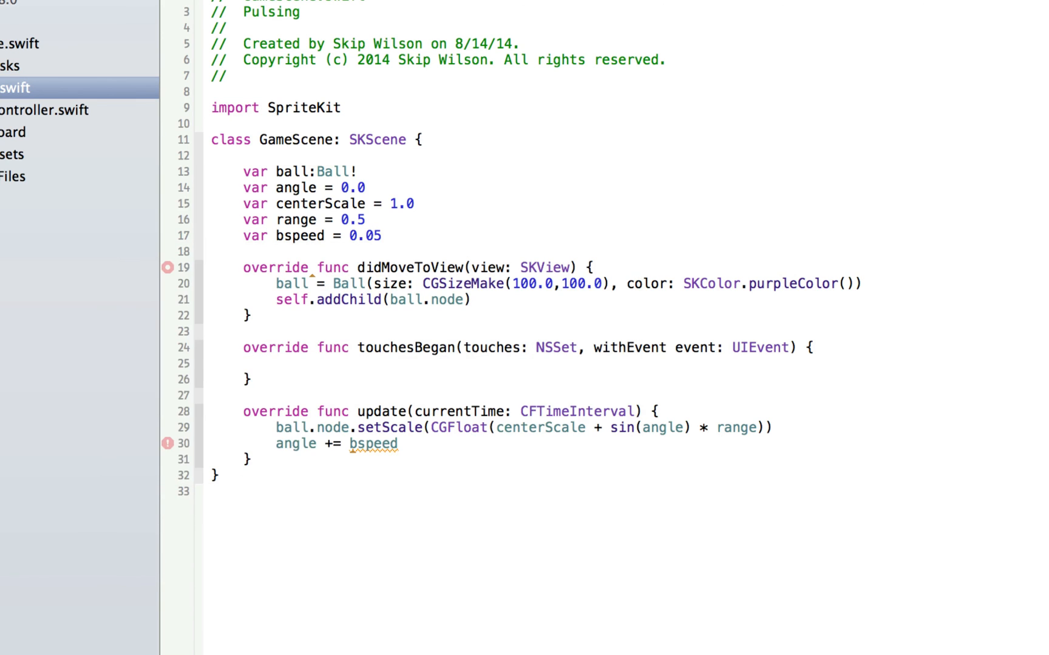
key("super+r")
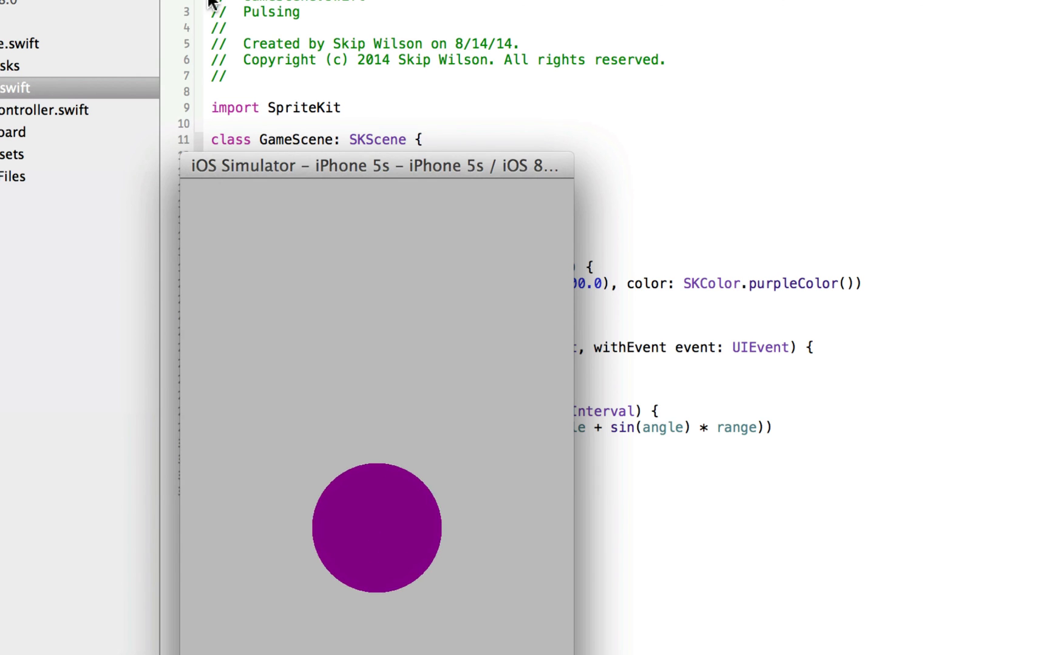
key("super+q")
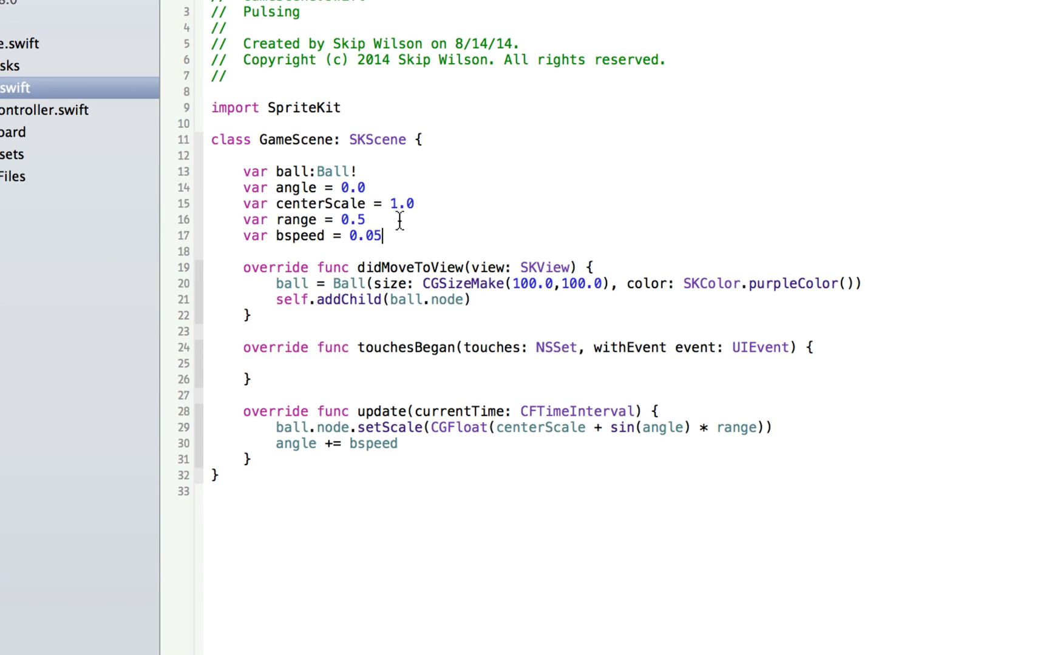
- Try bspeed 2.0 and run the game to see a very fast pulse
double_click(365, 236)
type("2.0")
key("super+r")
- Lower bspeed to 0.5 and run the game again
key("BackSpace")
key("BackSpace")
key("BackSpace")
type("0.5")
key("super+r")
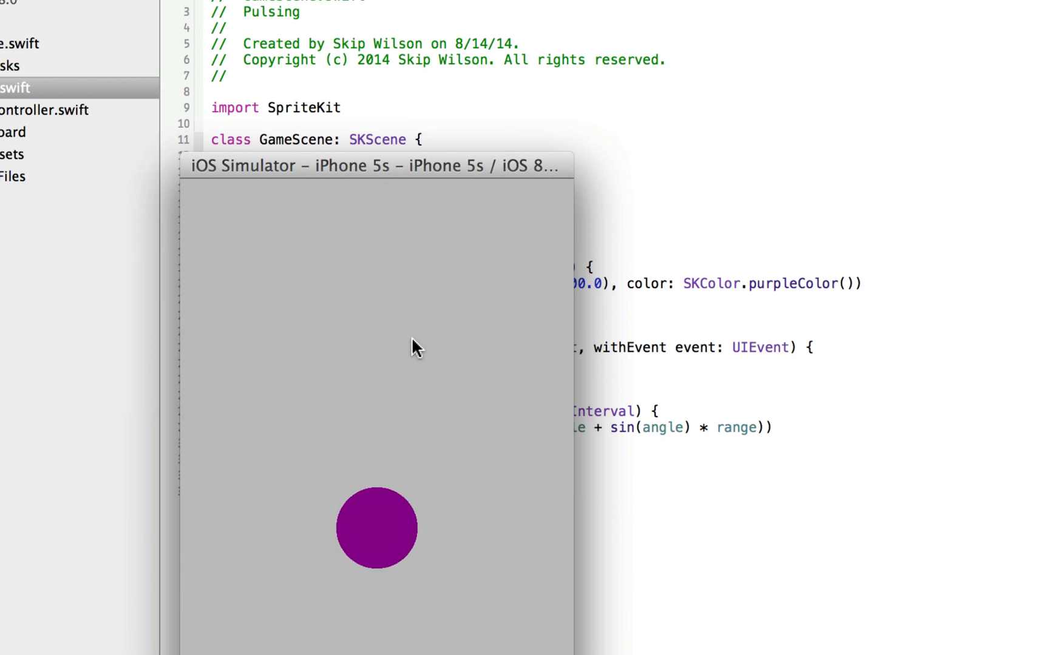
- Return from the simulator, reset bspeed to 0.1 and build the game again
key("super+Tab")
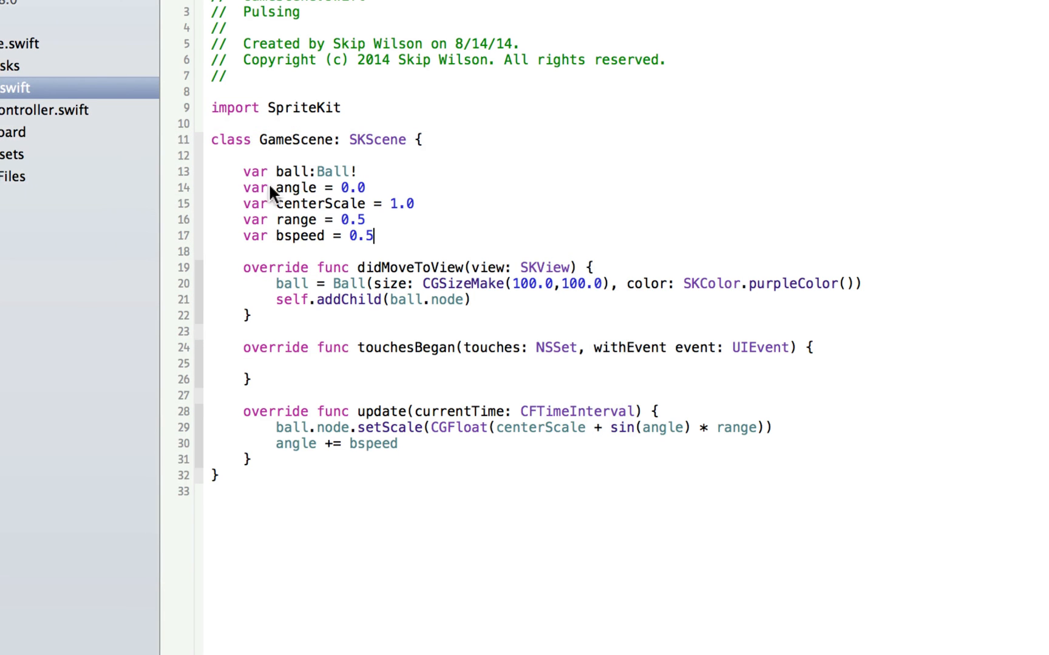
key("BackSpace")
type("1")
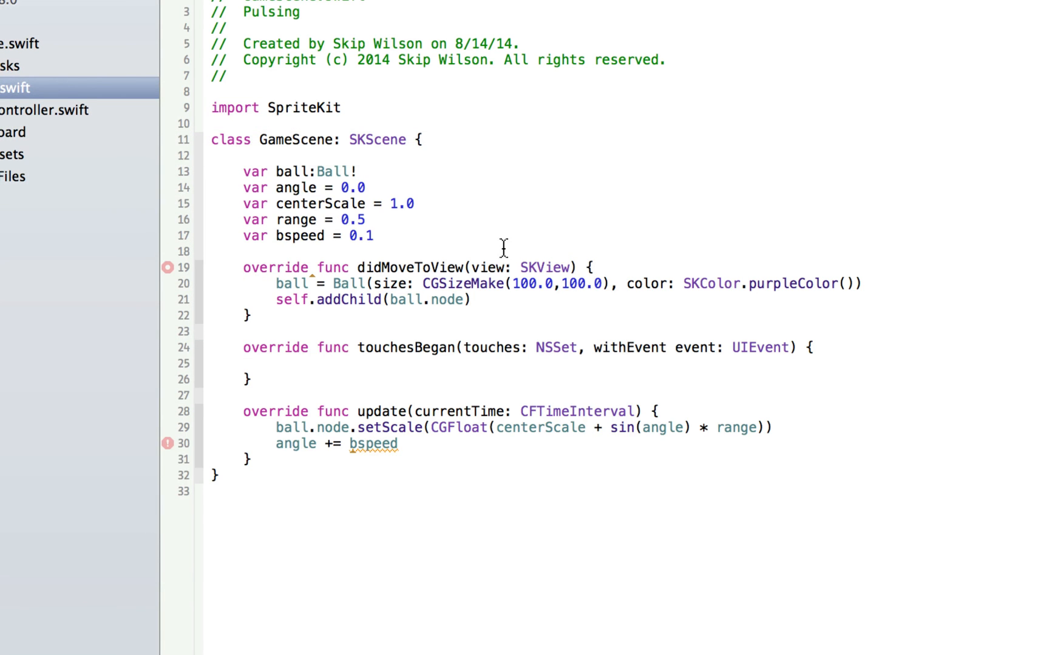
key("super+b")
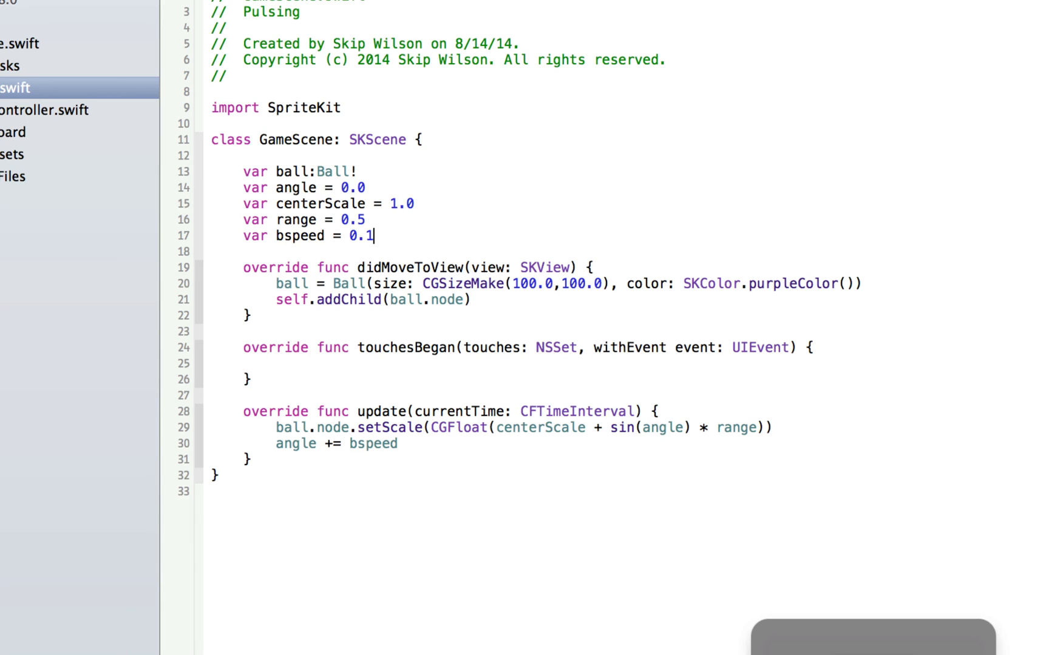